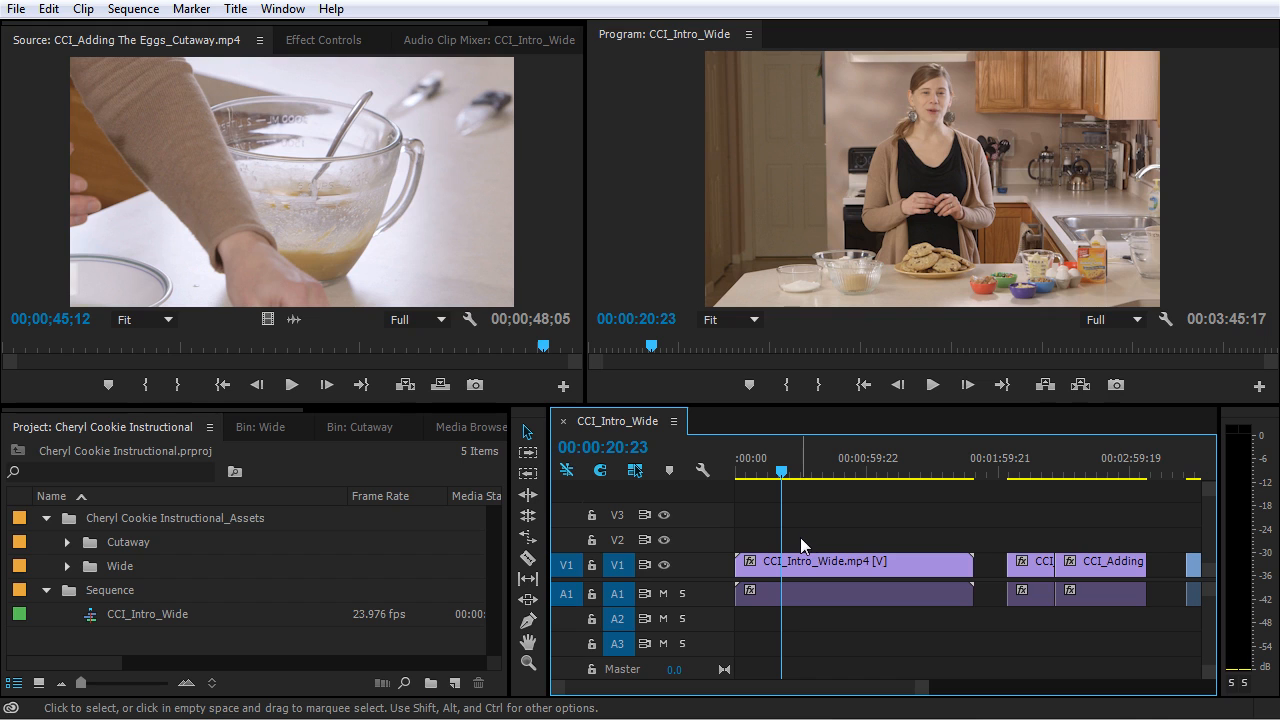
Step: Make the CCI_Intro_Wide timeline the active area and adjust its zoom so all clips of the sequence are in view
click(381, 562)
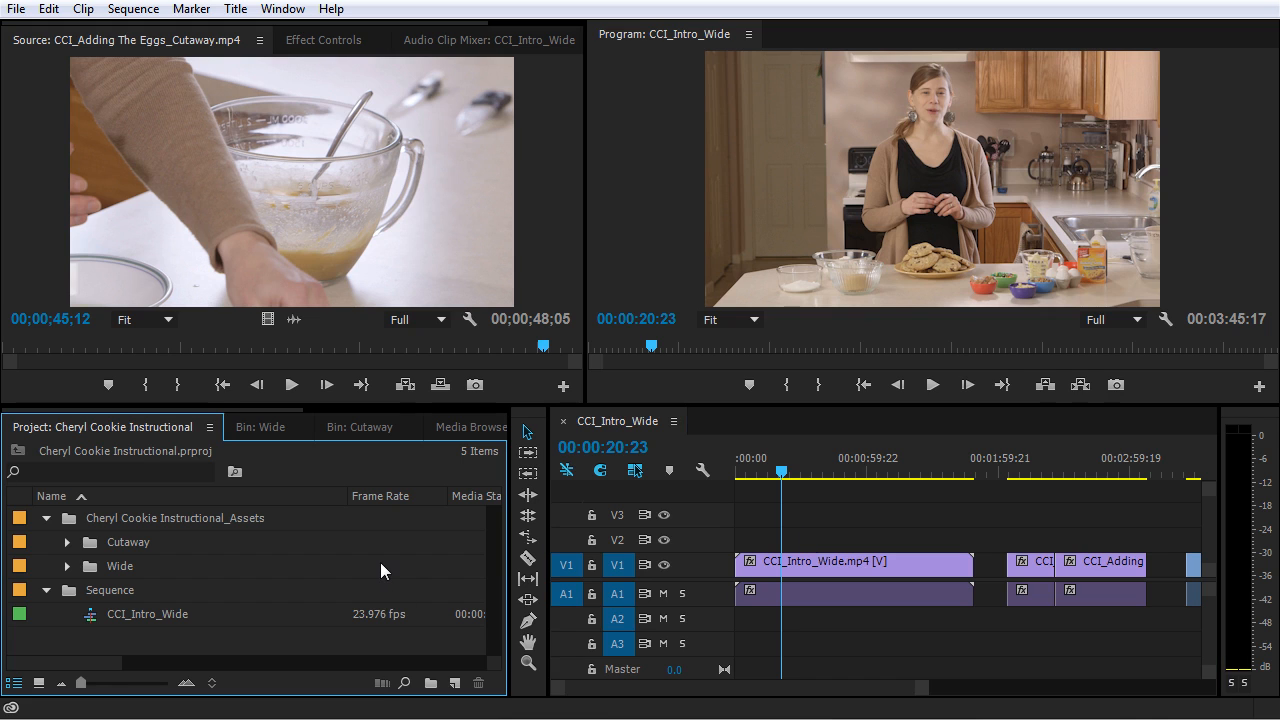
click(534, 282)
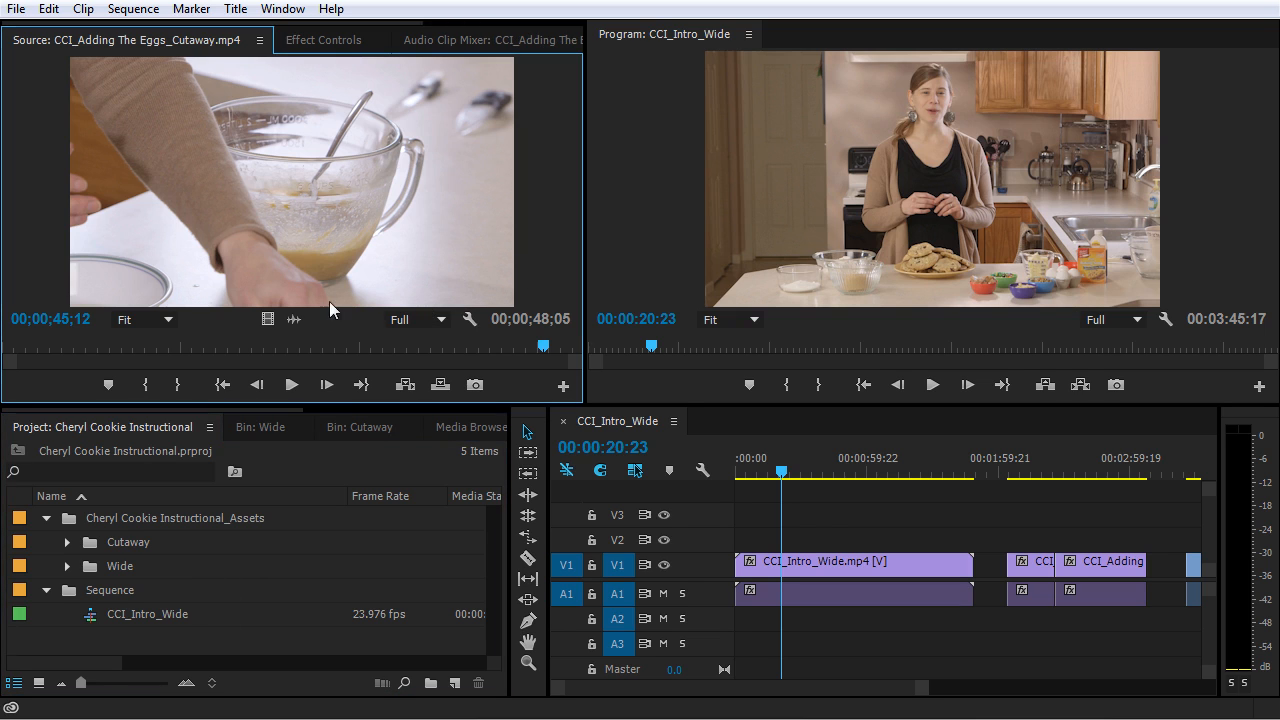
click(815, 510)
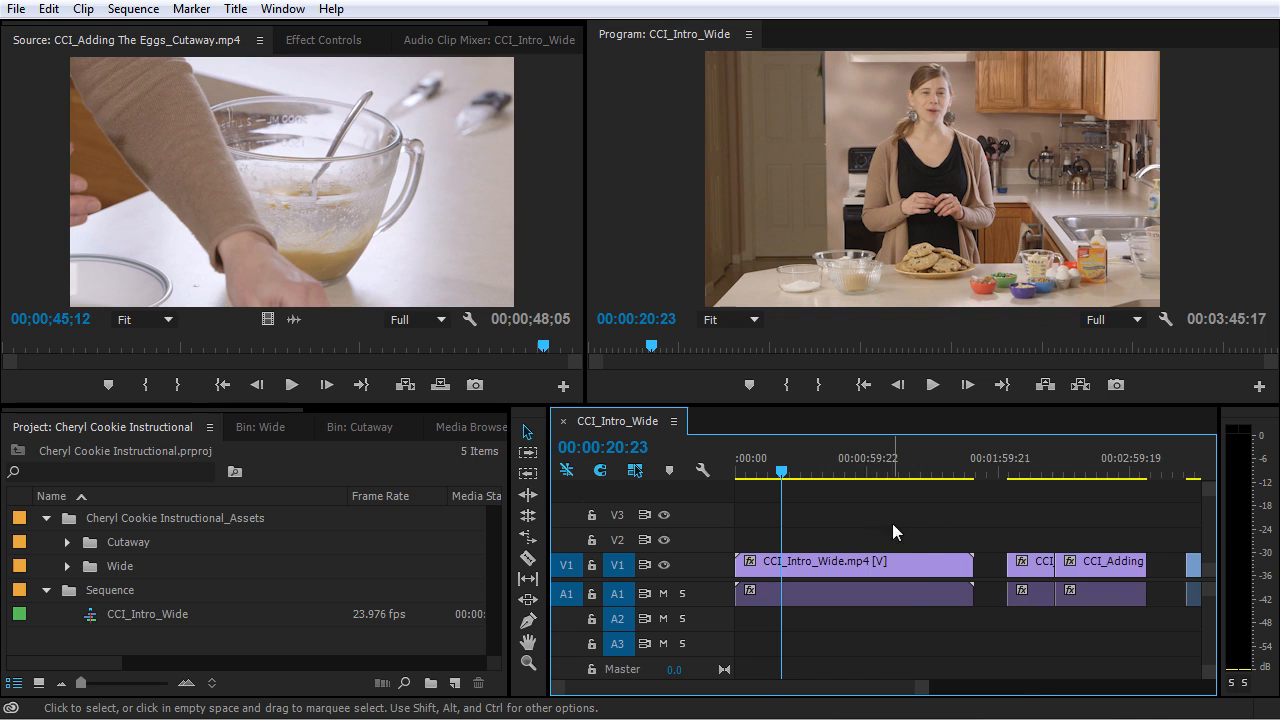
key(minus)
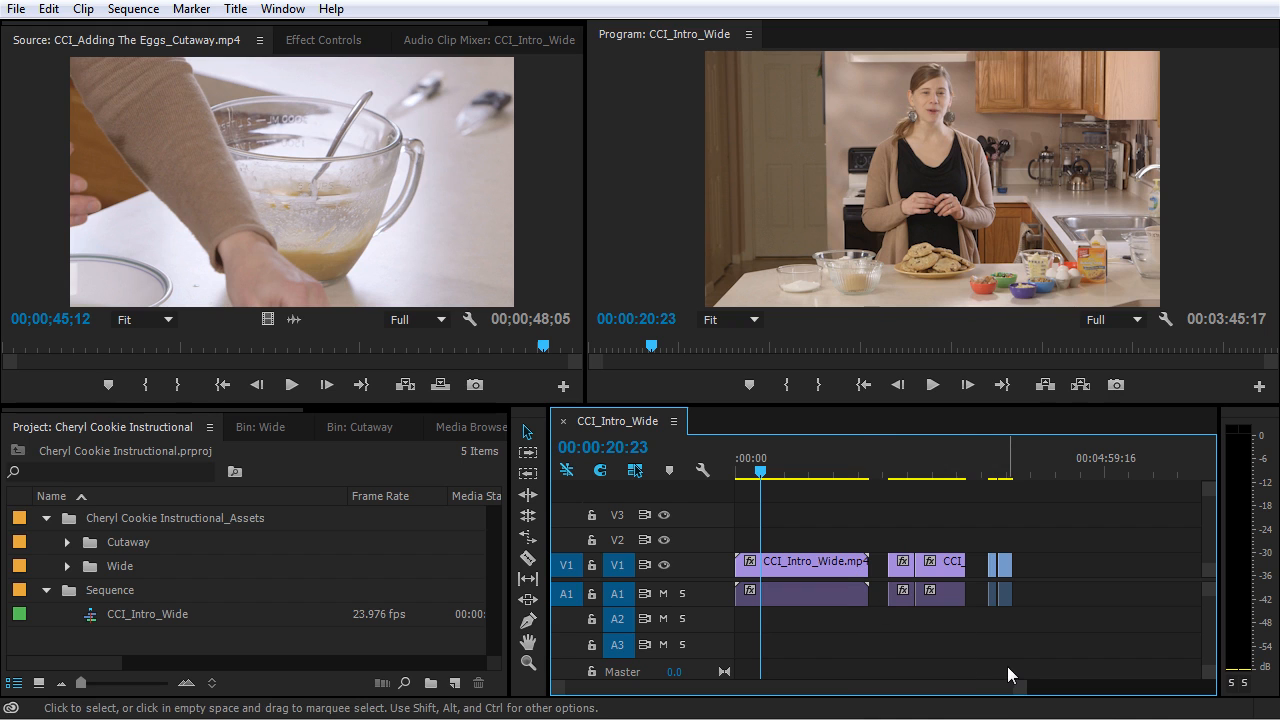
drag(720, 687, 688, 690)
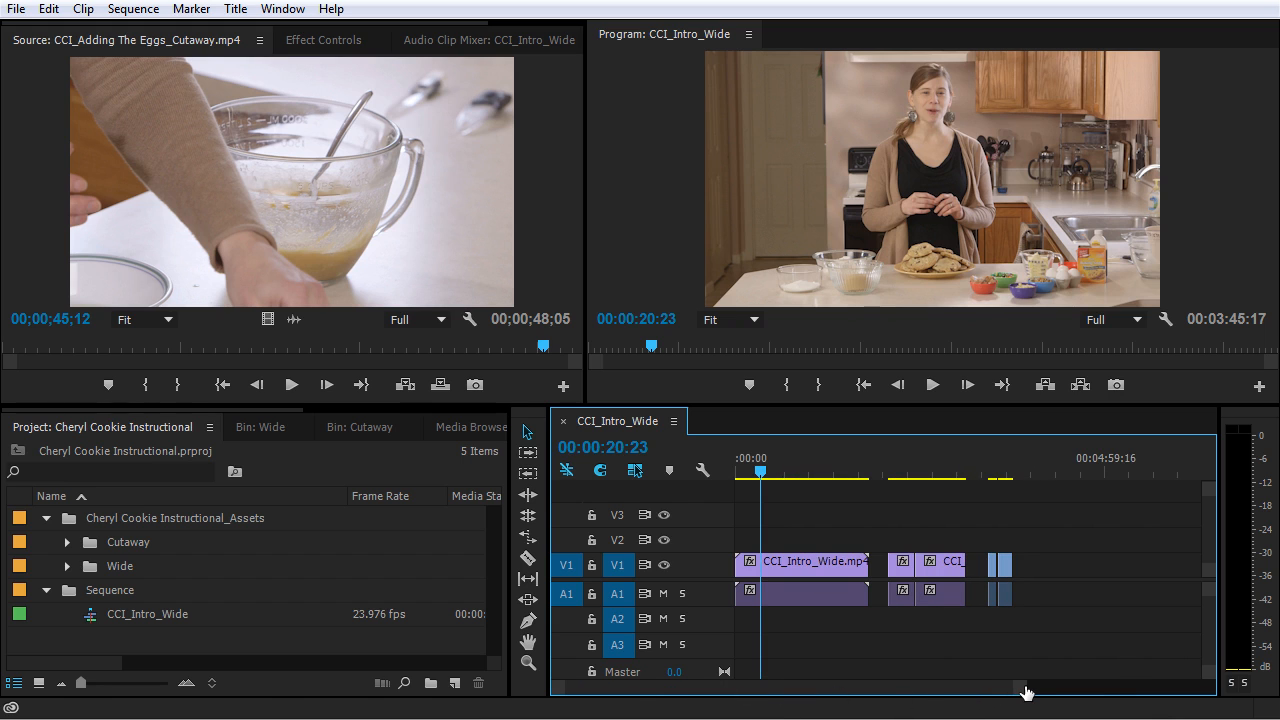
drag(1025, 691, 1166, 689)
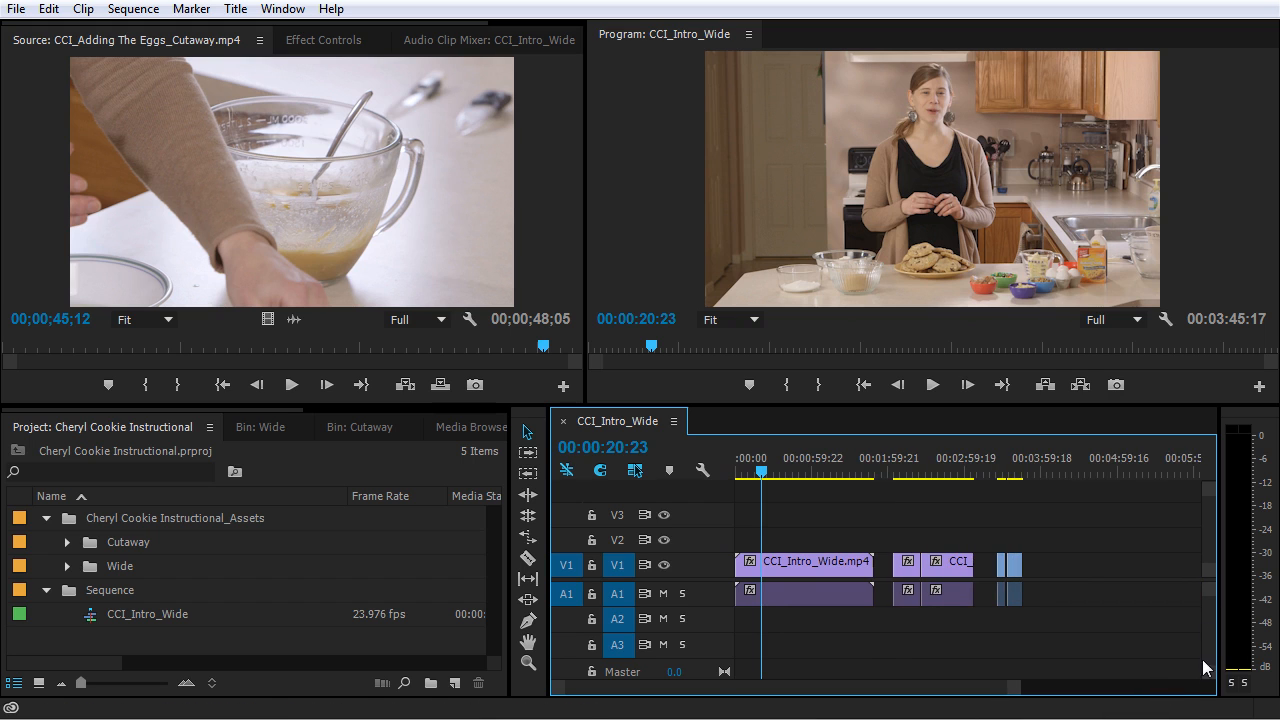
Step: Expand the height of the audio and video tracks to show the clips' waveforms and thumbnails
mouse_move(1209, 675)
mouse_down()
mouse_move(1212, 637)
mouse_move(1209, 665)
mouse_up()
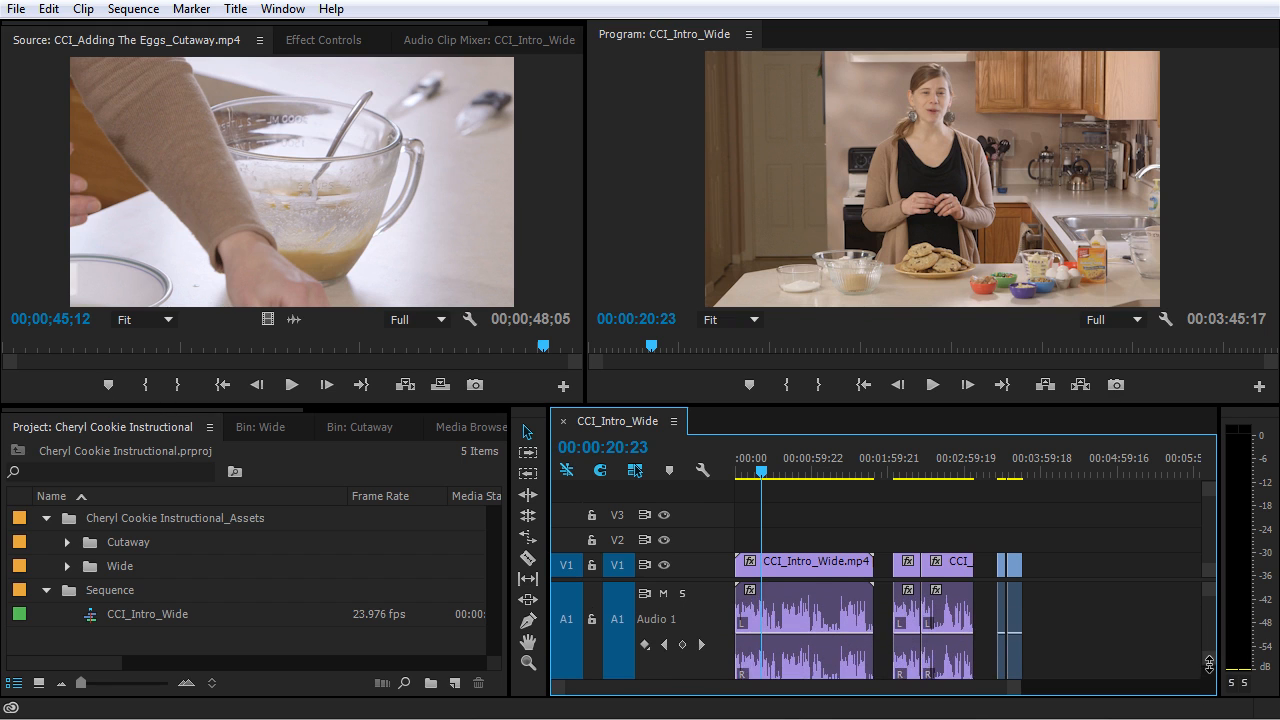
drag(1212, 577, 1212, 568)
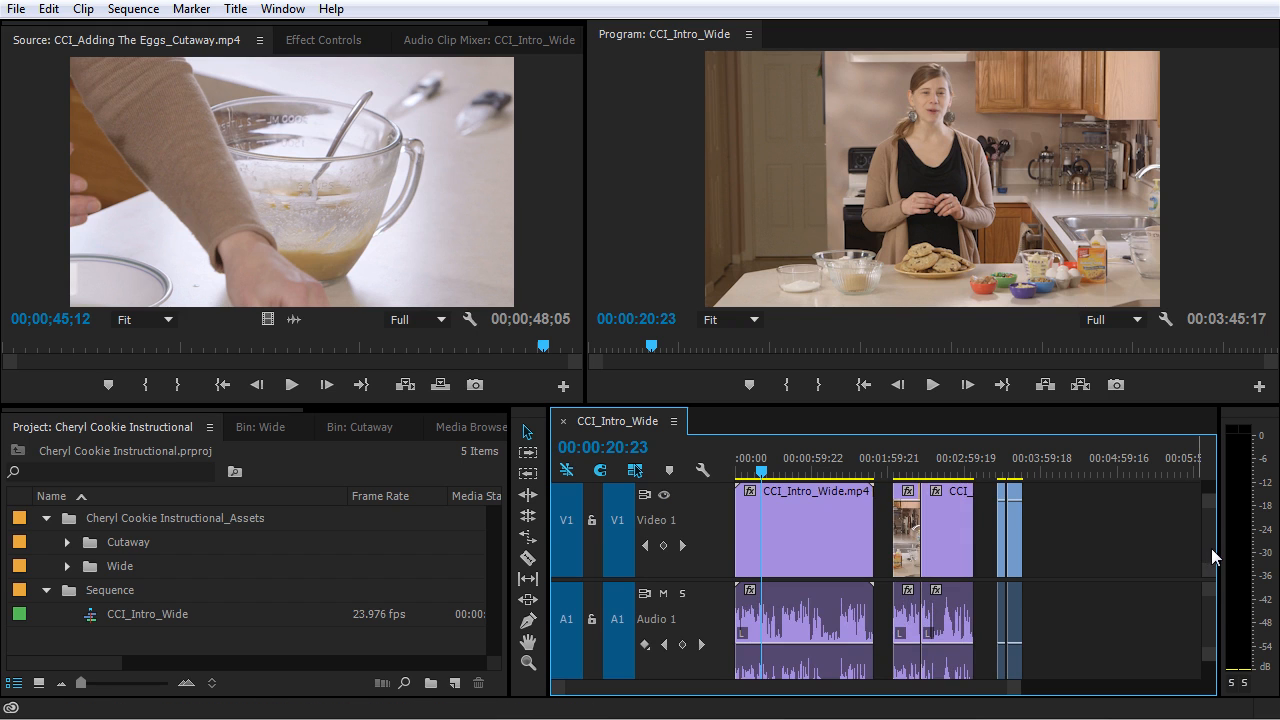
drag(1211, 553, 1212, 594)
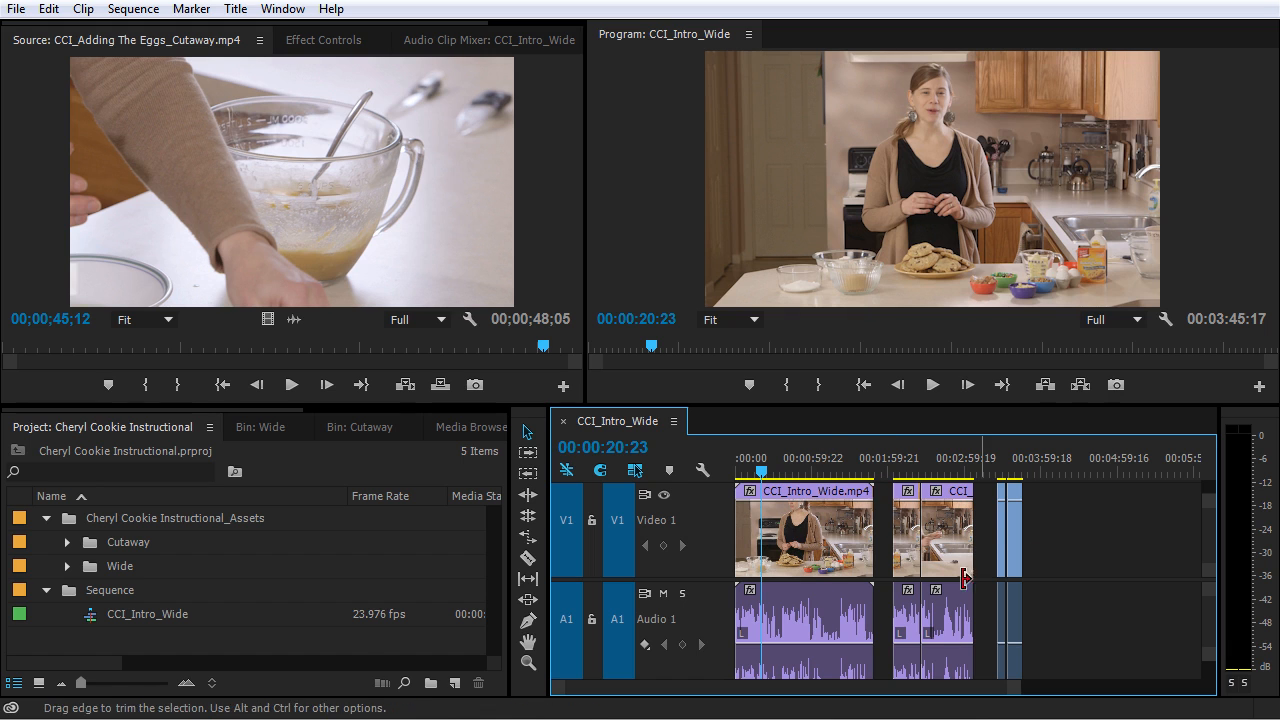
Step: Examine the sequence's clips at closer and wider timeline zoom levels, ending with an overview of the whole sequence
key(equal)
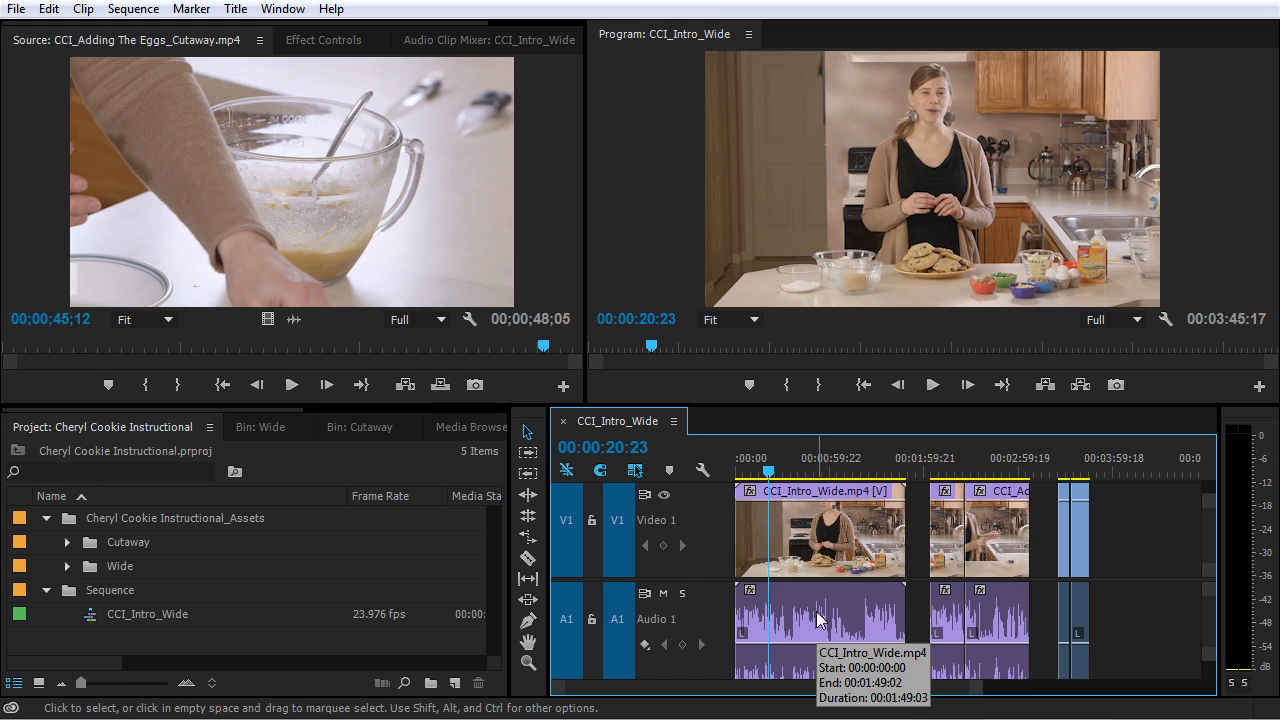
key(minus)
key(minus)
key(minus)
key(minus)
key(minus)
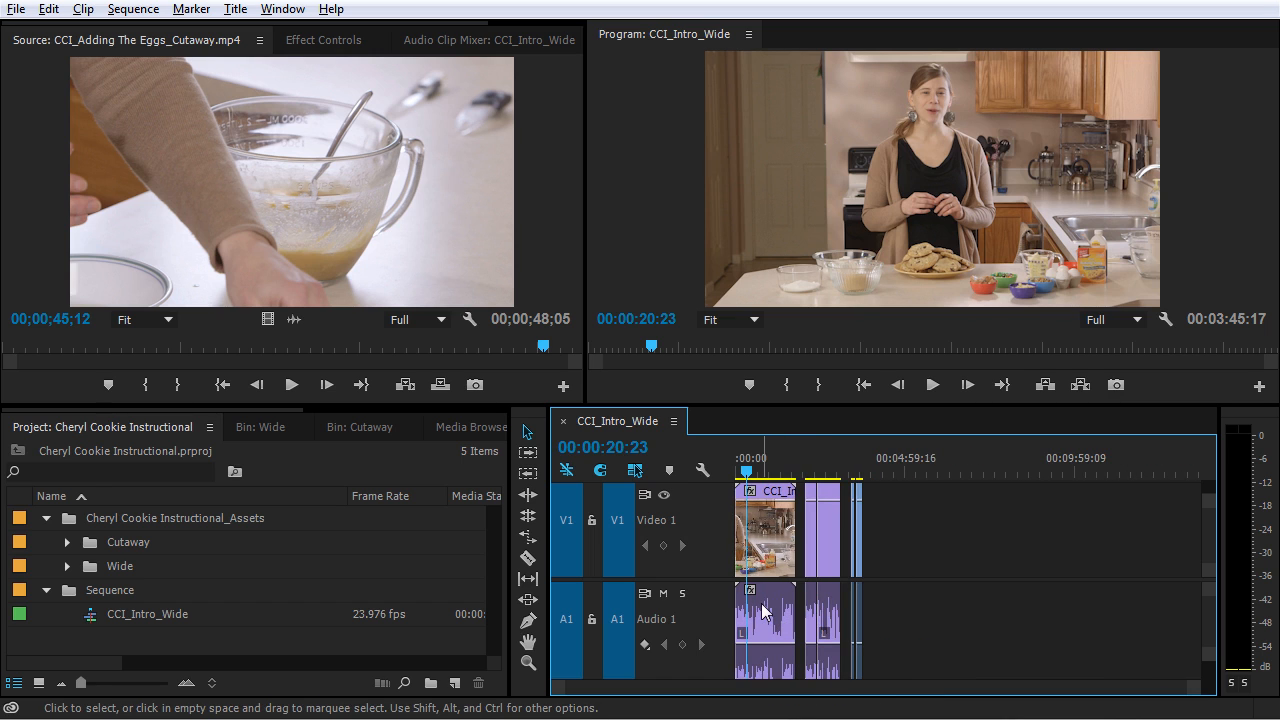
scroll(765, 615, up, 8)
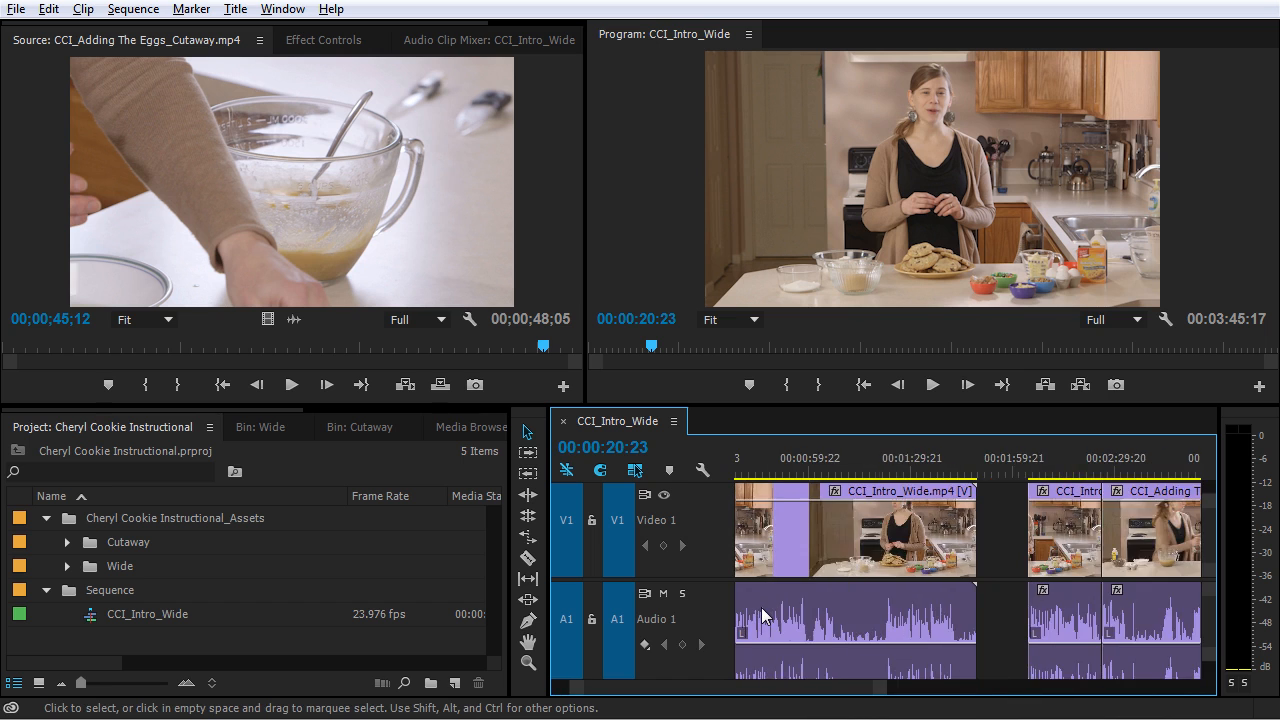
scroll(783, 650, down, 10)
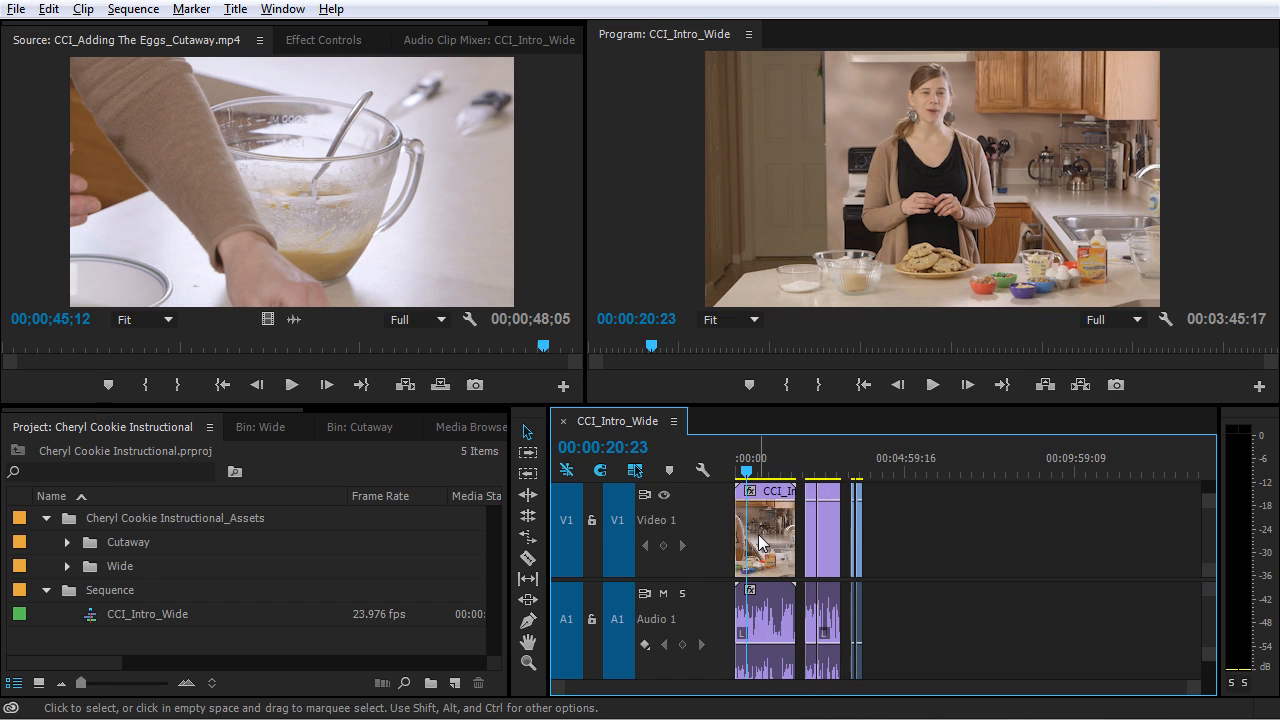
Step: Look along the timeline past the last clip and back, ending with a close view of the first clip around the playhead
key(alt)
scroll(931, 540, down, 5)
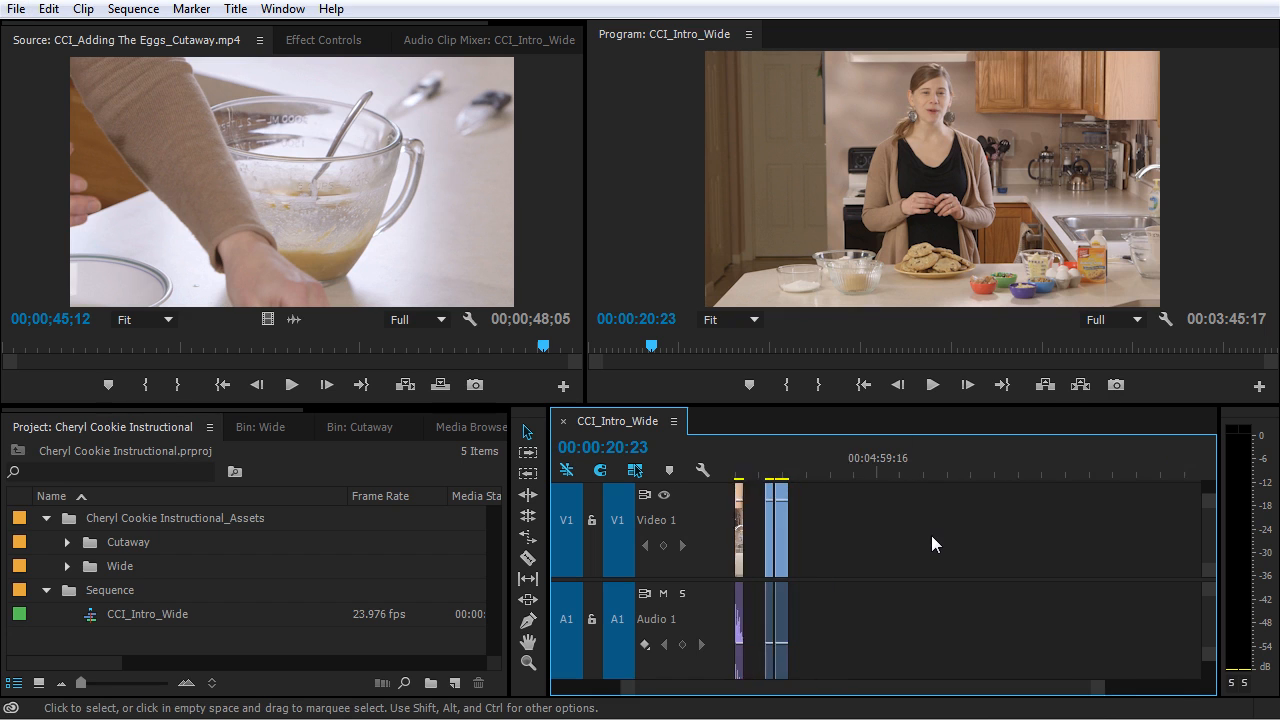
scroll(931, 537, up, 2)
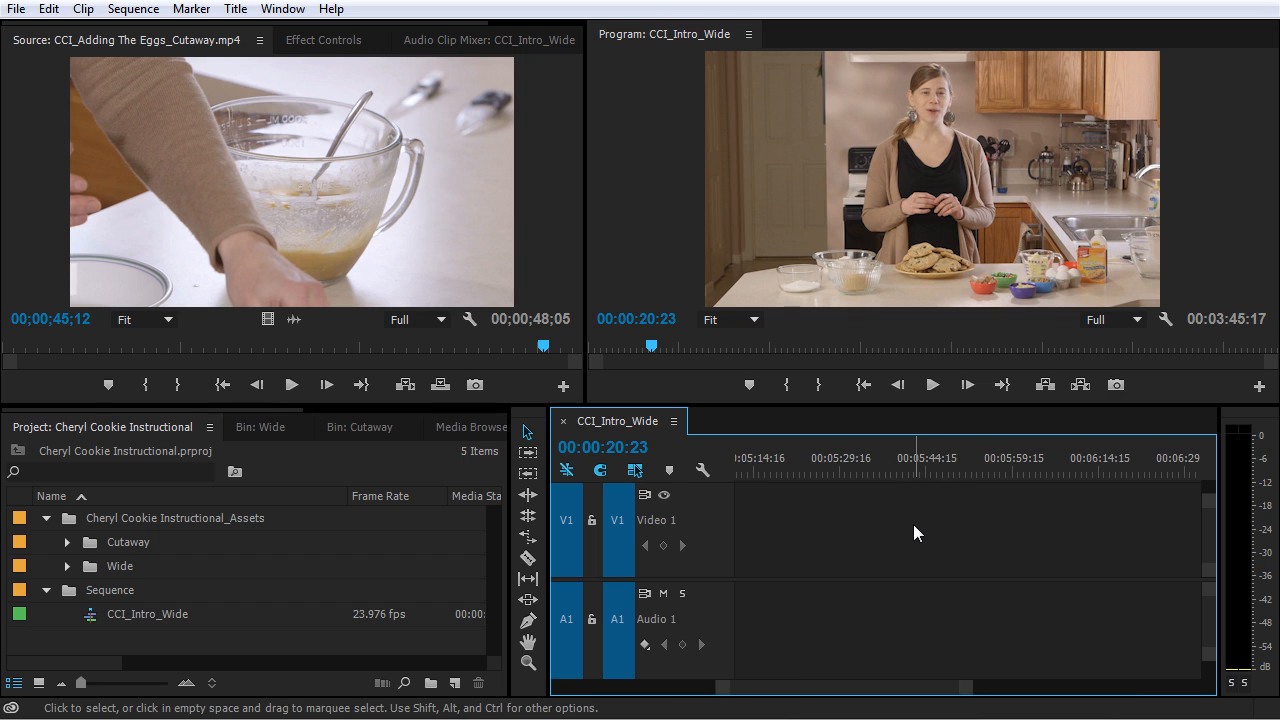
scroll(913, 524, down, 5)
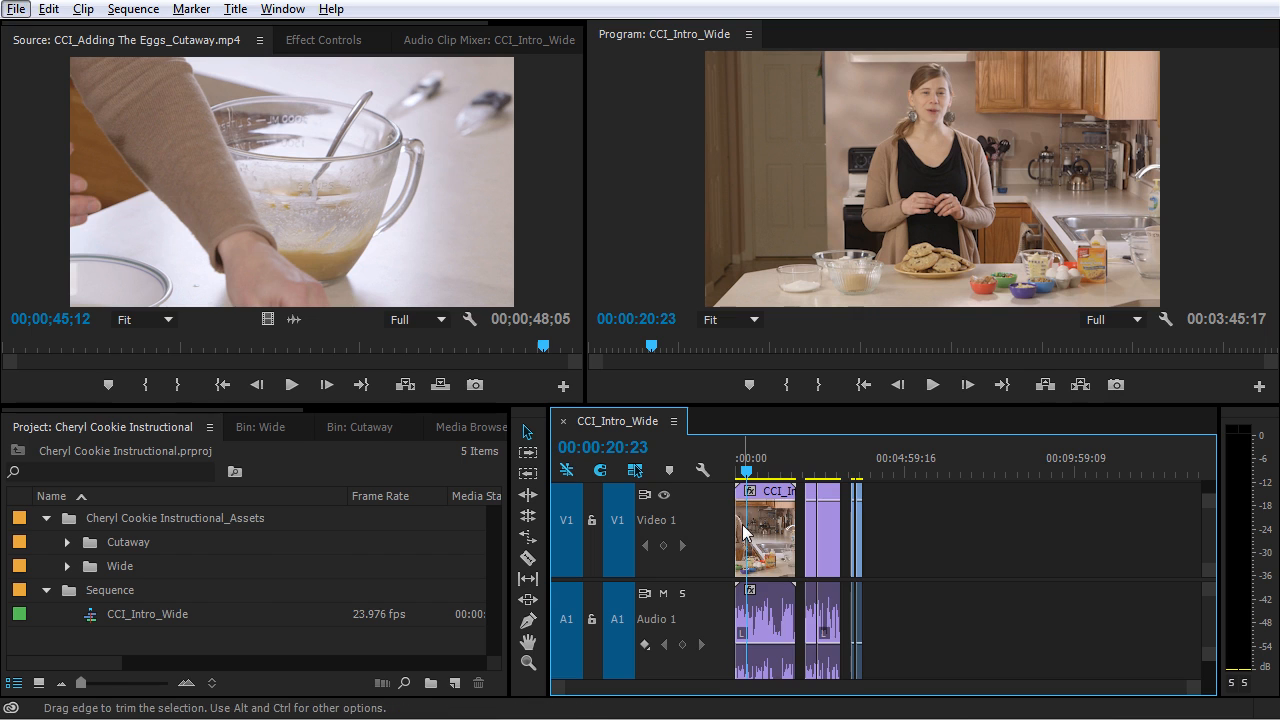
scroll(757, 531, up, 5)
scroll(757, 531, down, 1)
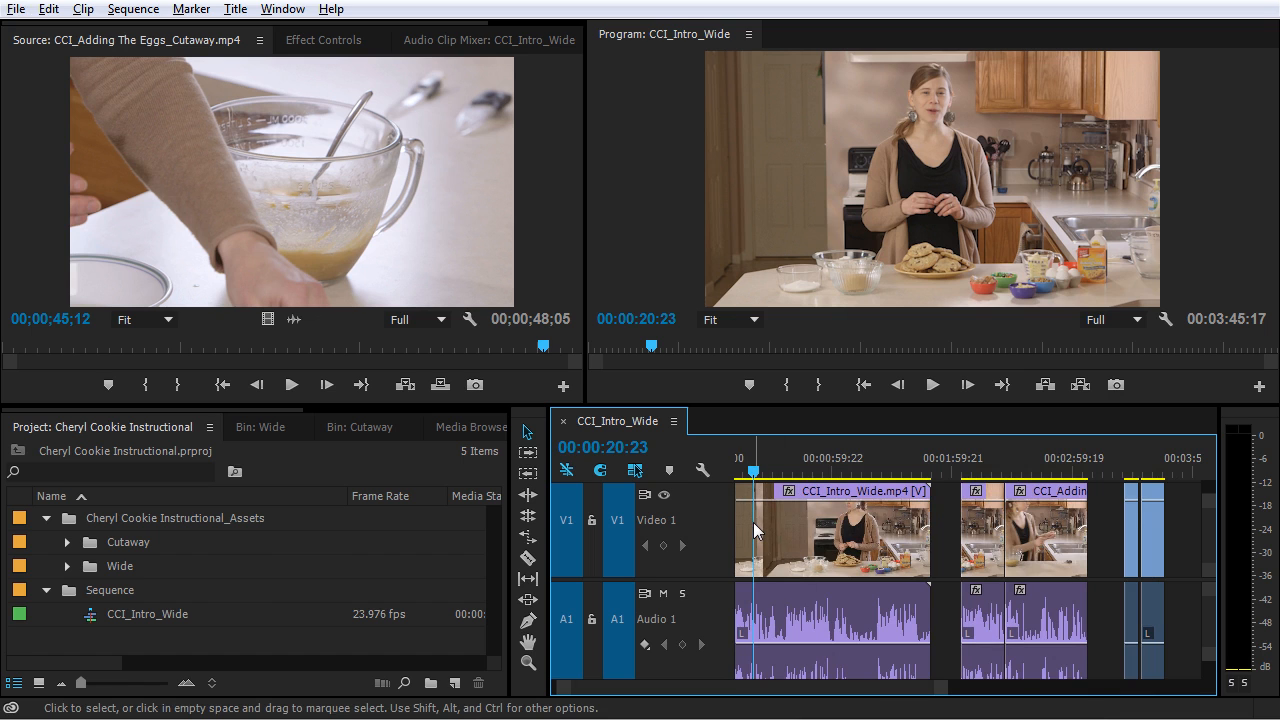
scroll(753, 522, up, 4)
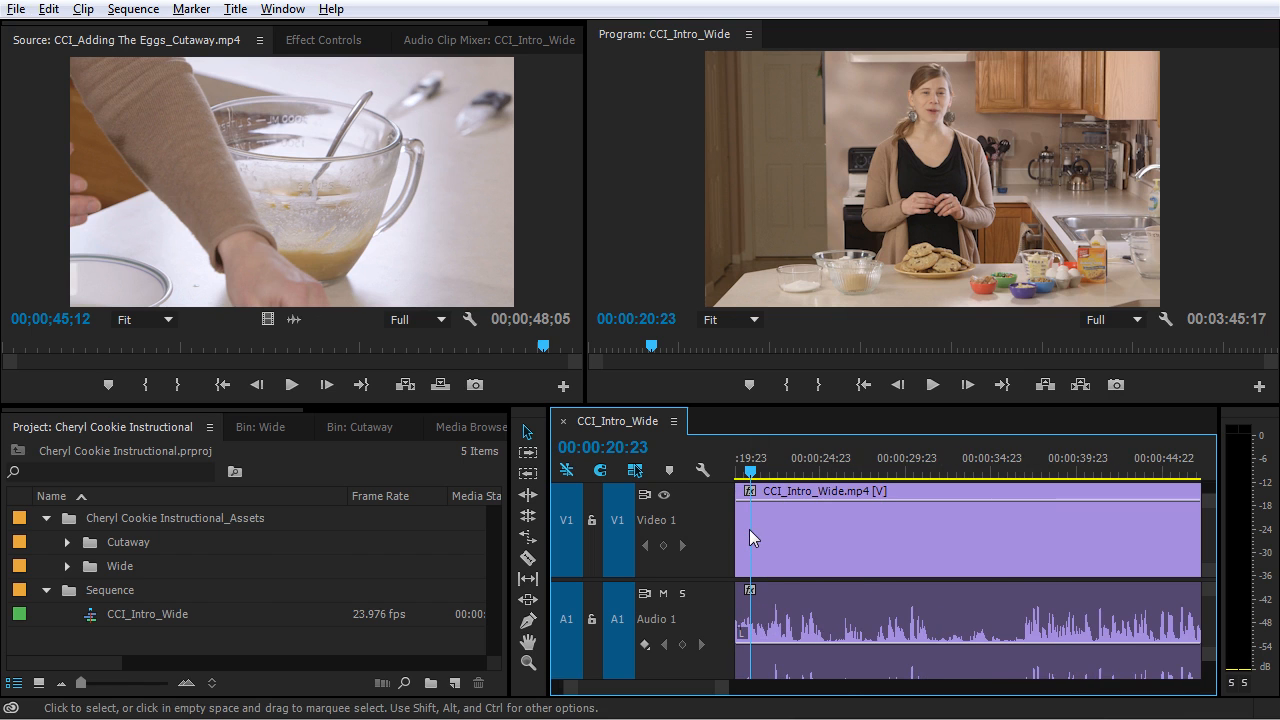
scroll(750, 529, up, 1)
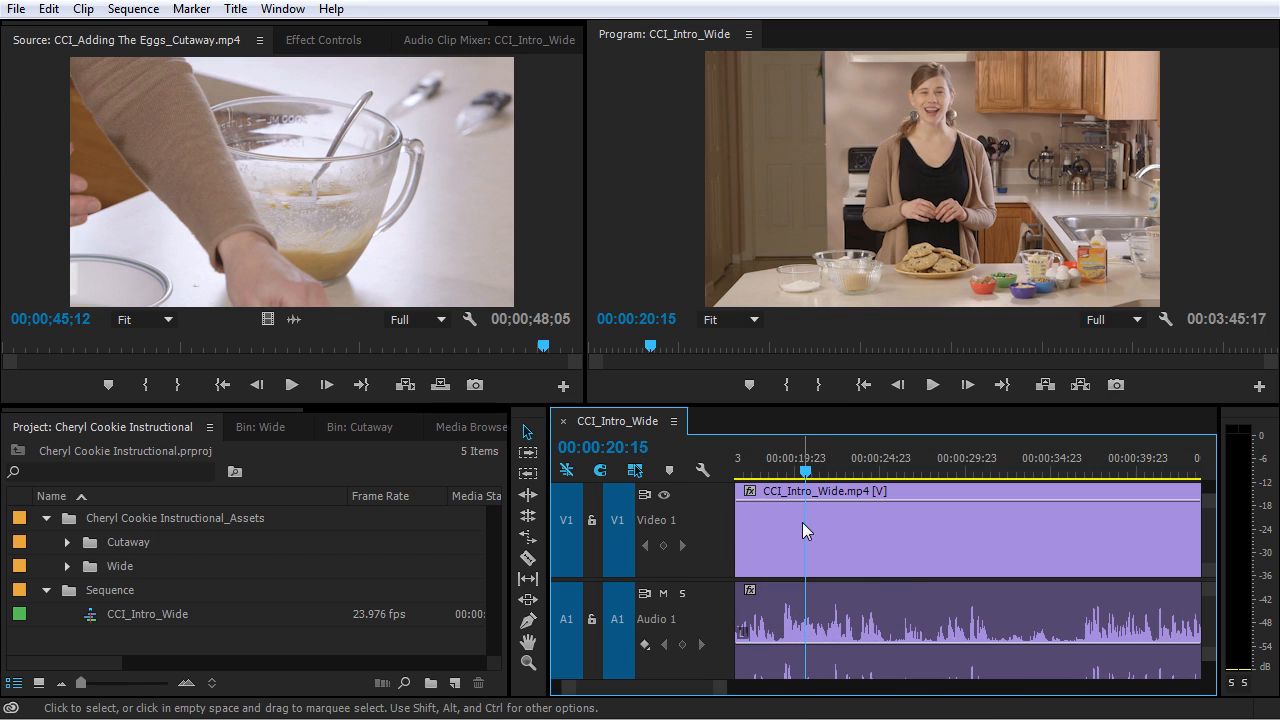
Step: View the earlier part of the timeline and select the CCI_Intro_Wide.mp4 clip
drag(806, 530, 835, 605)
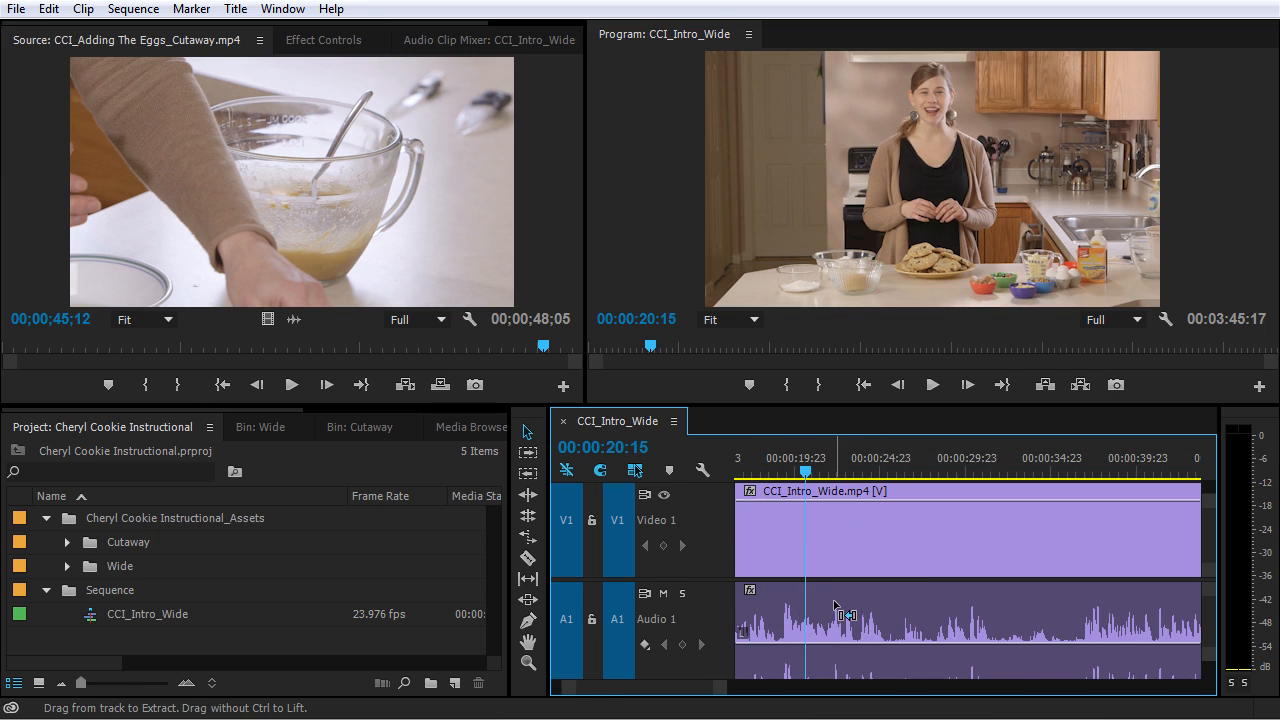
scroll(835, 605, up, 3)
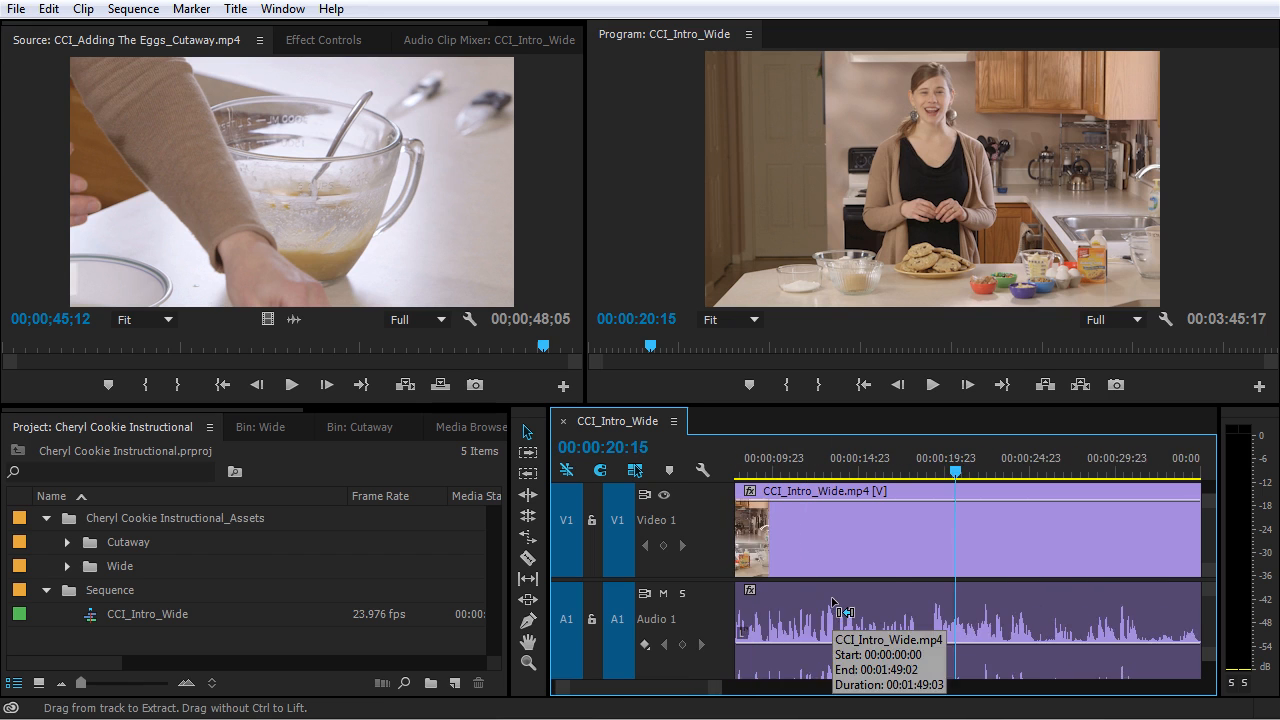
click(926, 536)
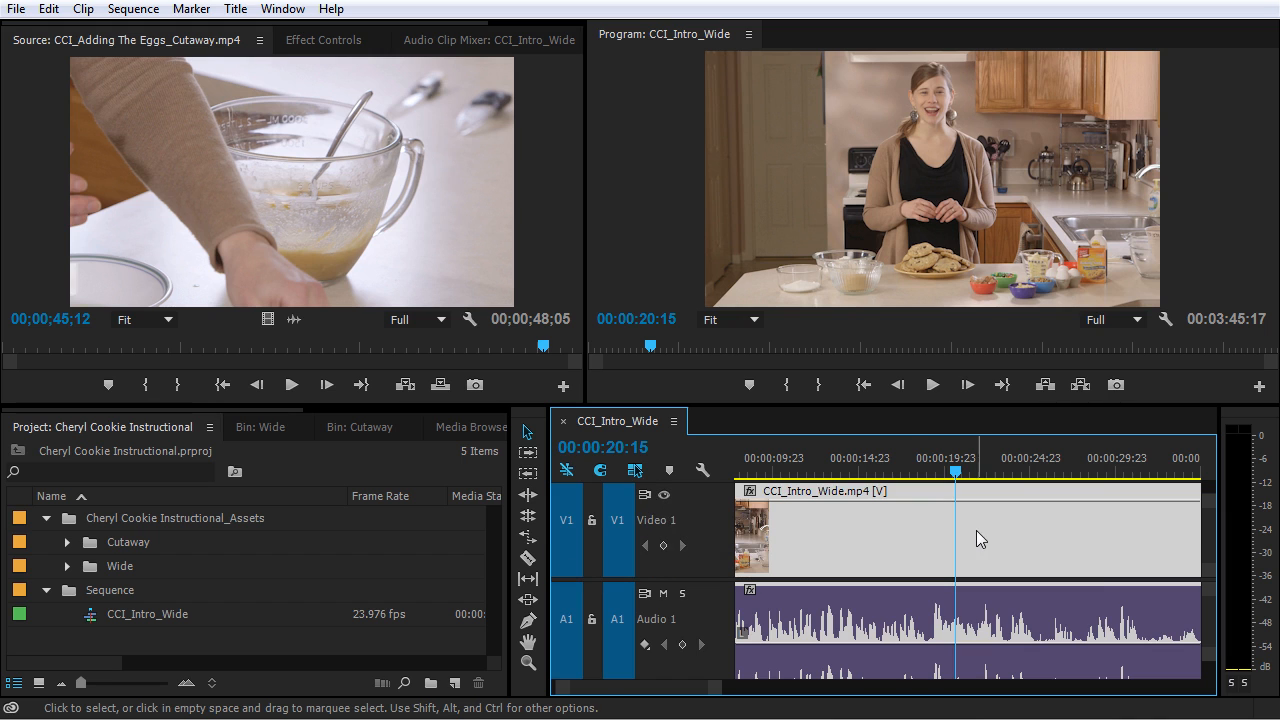
scroll(962, 631, down, 2)
scroll(962, 632, up, 2)
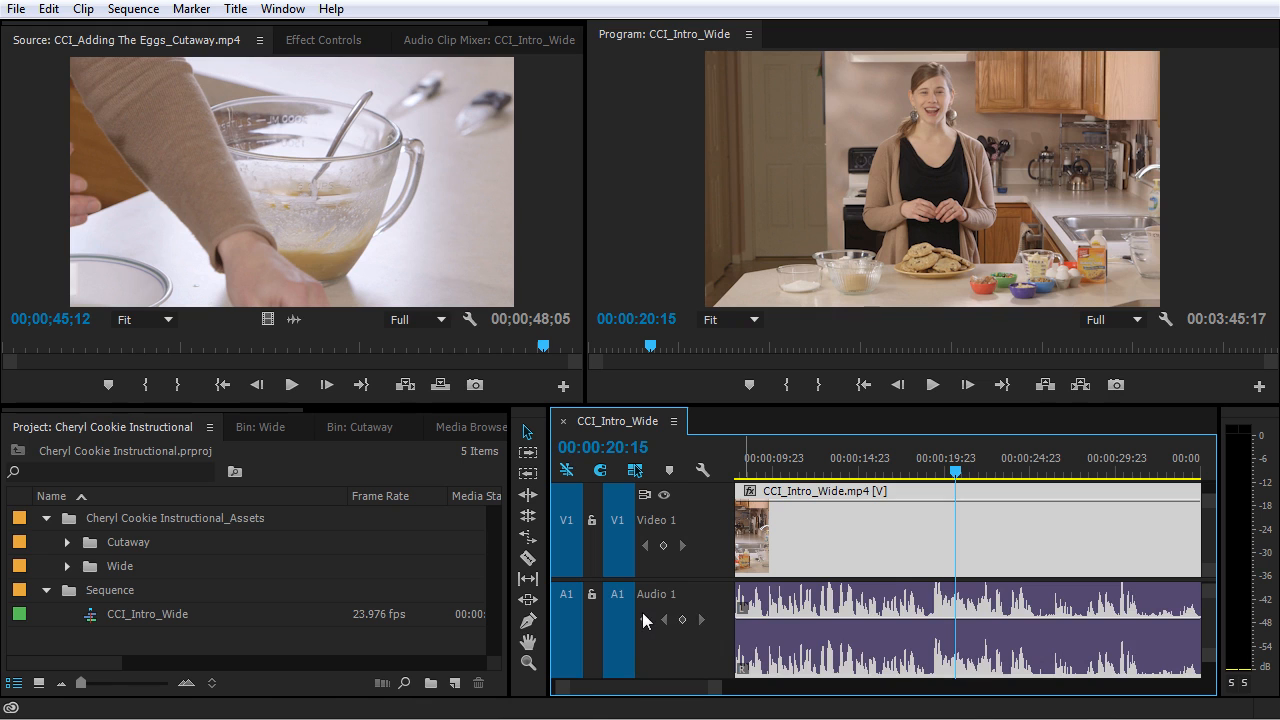
Step: Shrink the audio and video tracks back to their minimum height
scroll(664, 622, down, 3)
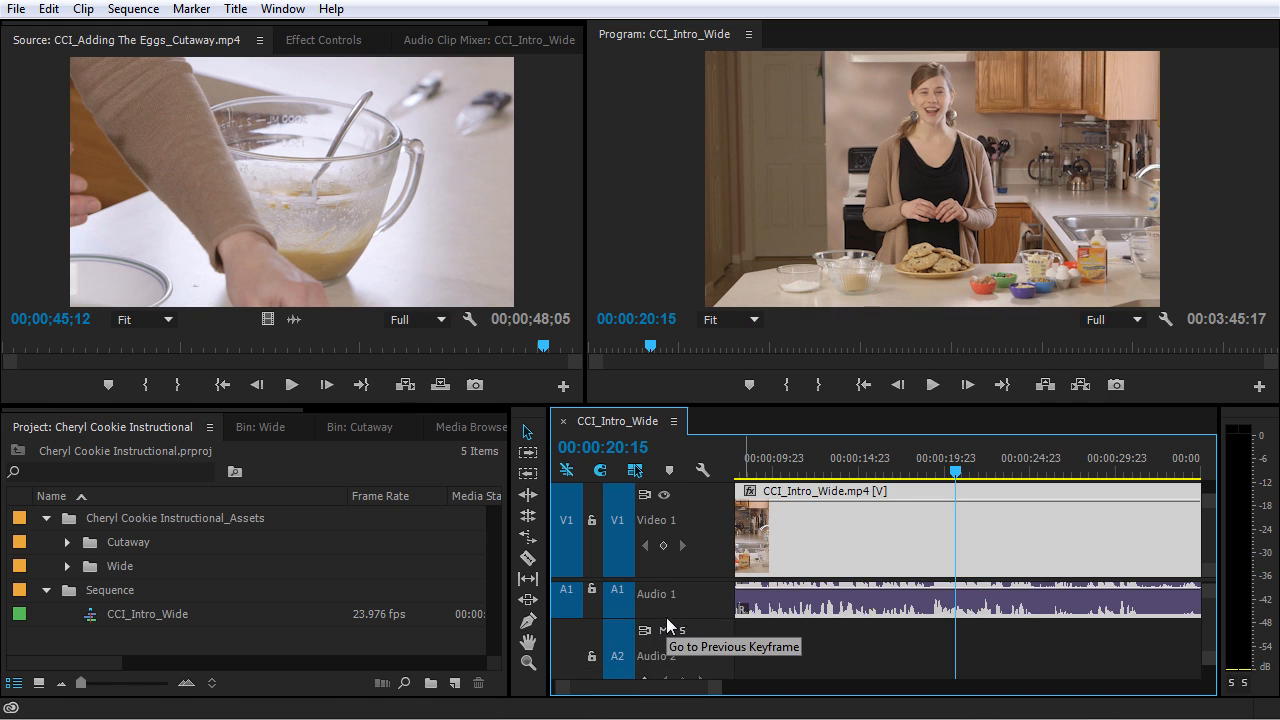
scroll(684, 610, down, 3)
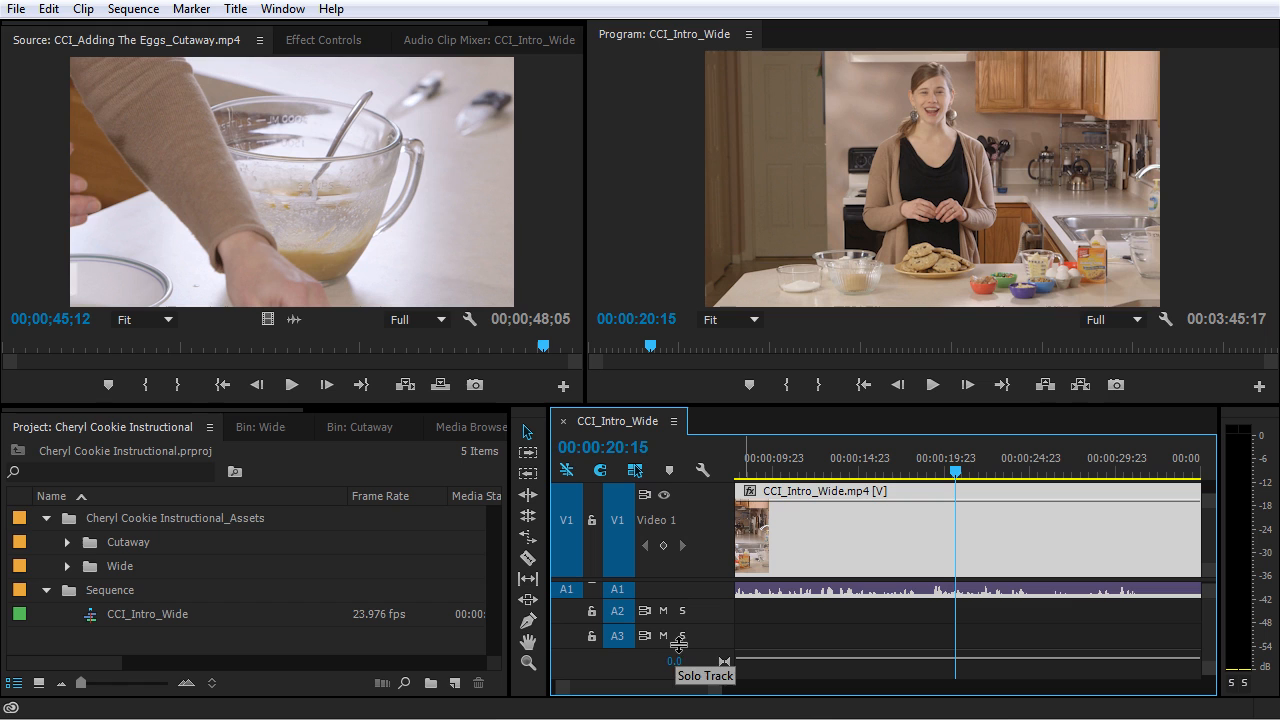
scroll(692, 529, down, 3)
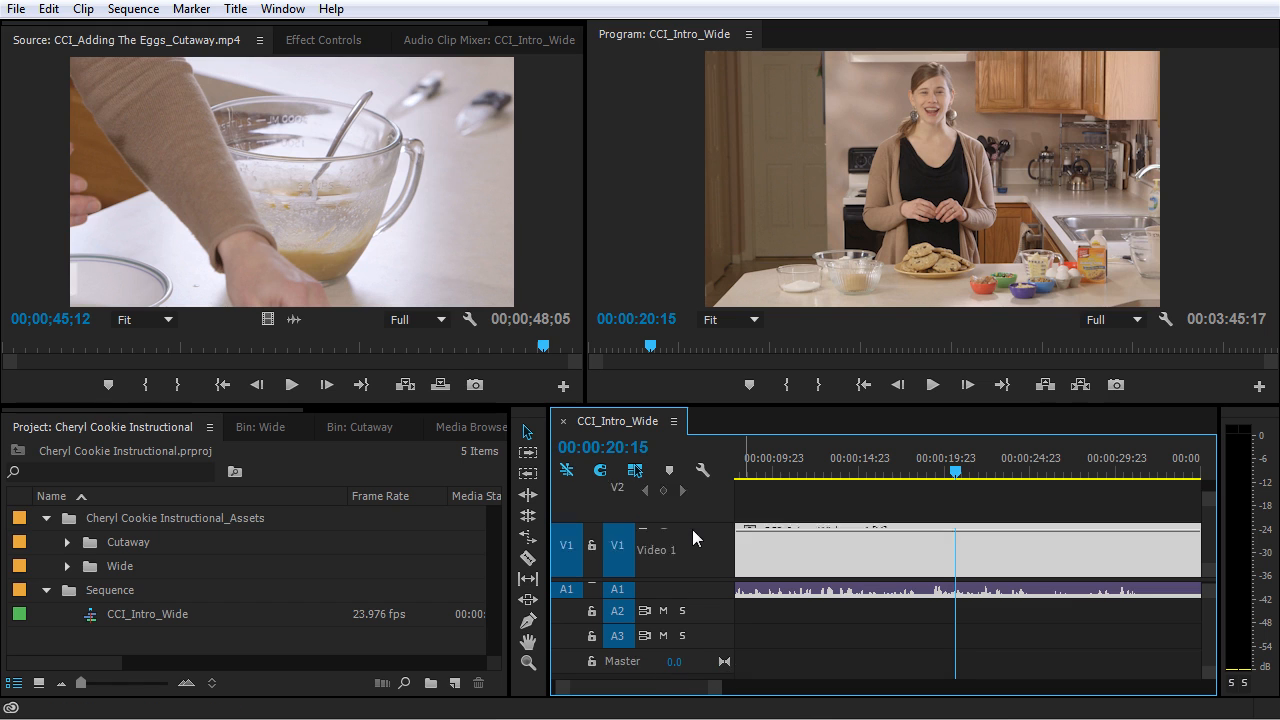
scroll(692, 498, down, 3)
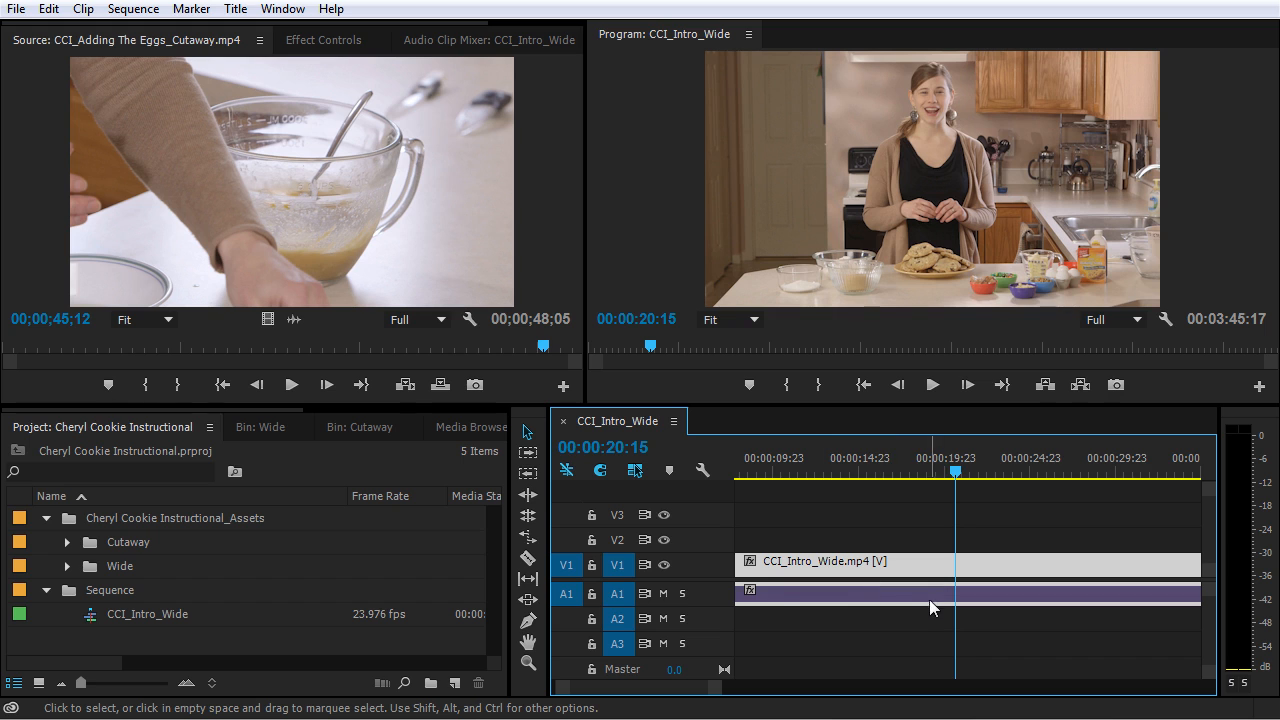
Step: Select all clips in the CCI_Intro_Wide sequence and delete them from the timeline
scroll(885, 590, down, 4)
scroll(884, 590, down, 2)
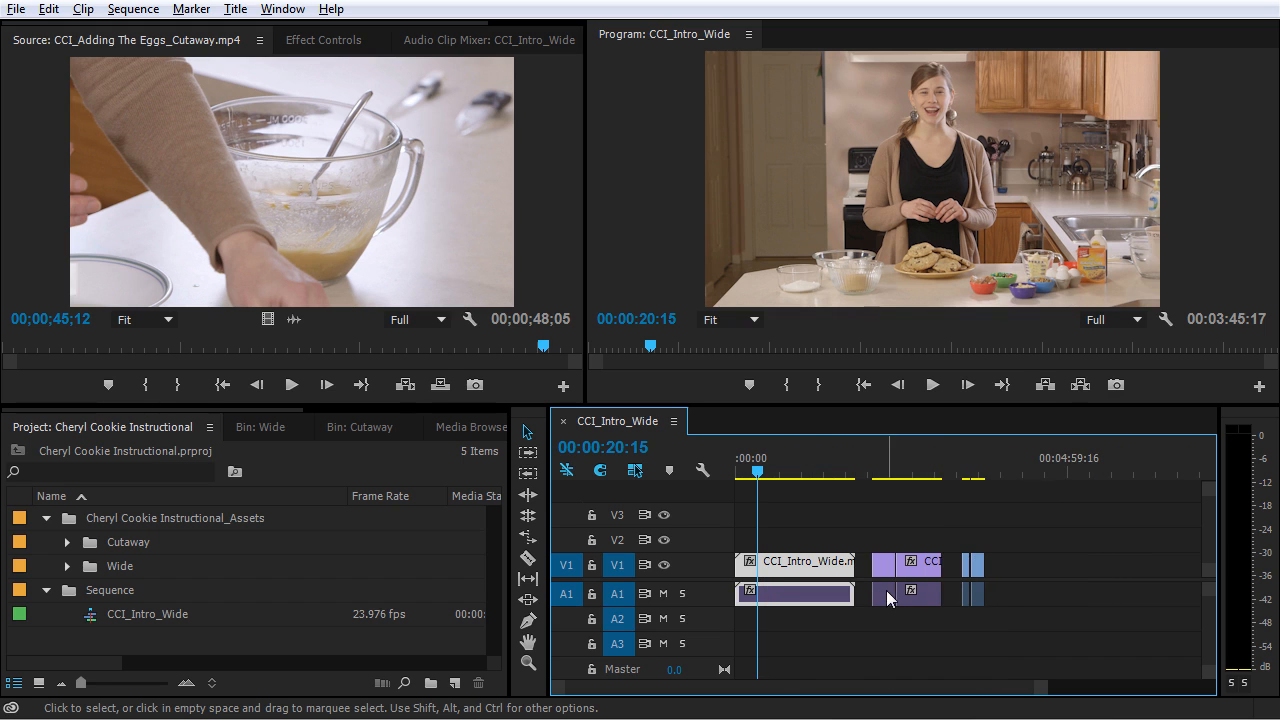
drag(1069, 522, 745, 606)
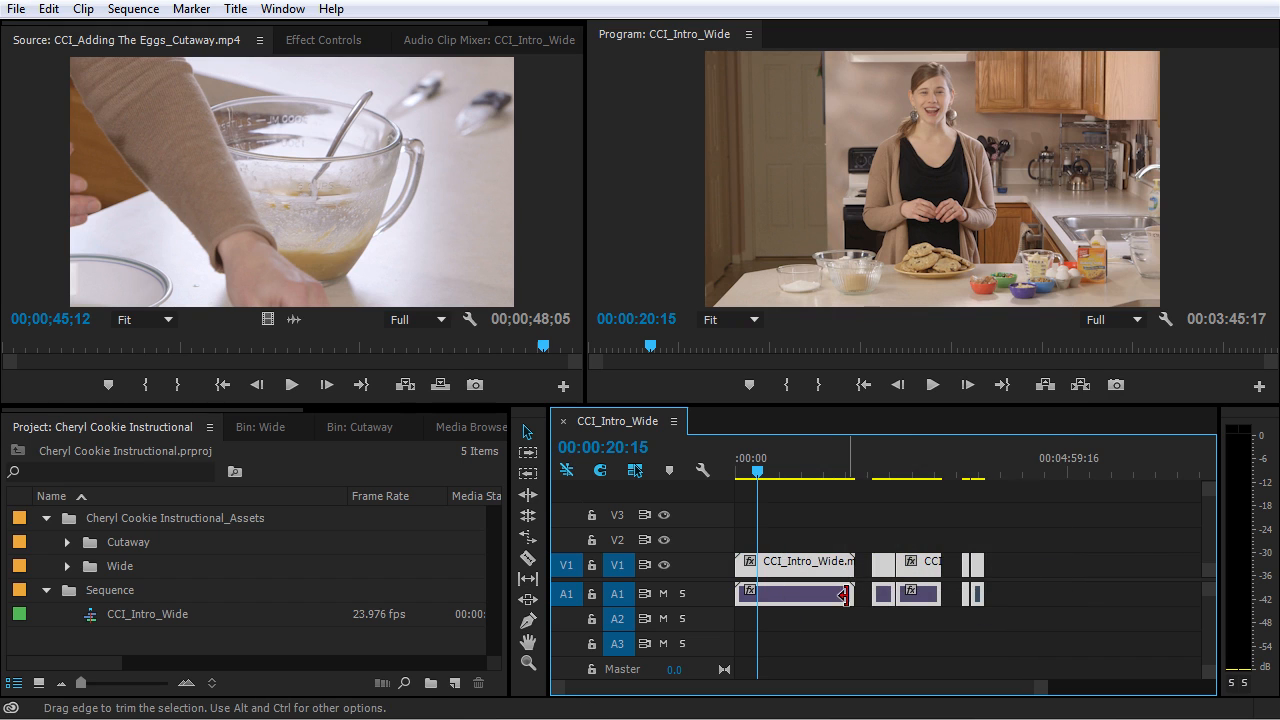
key(Delete)
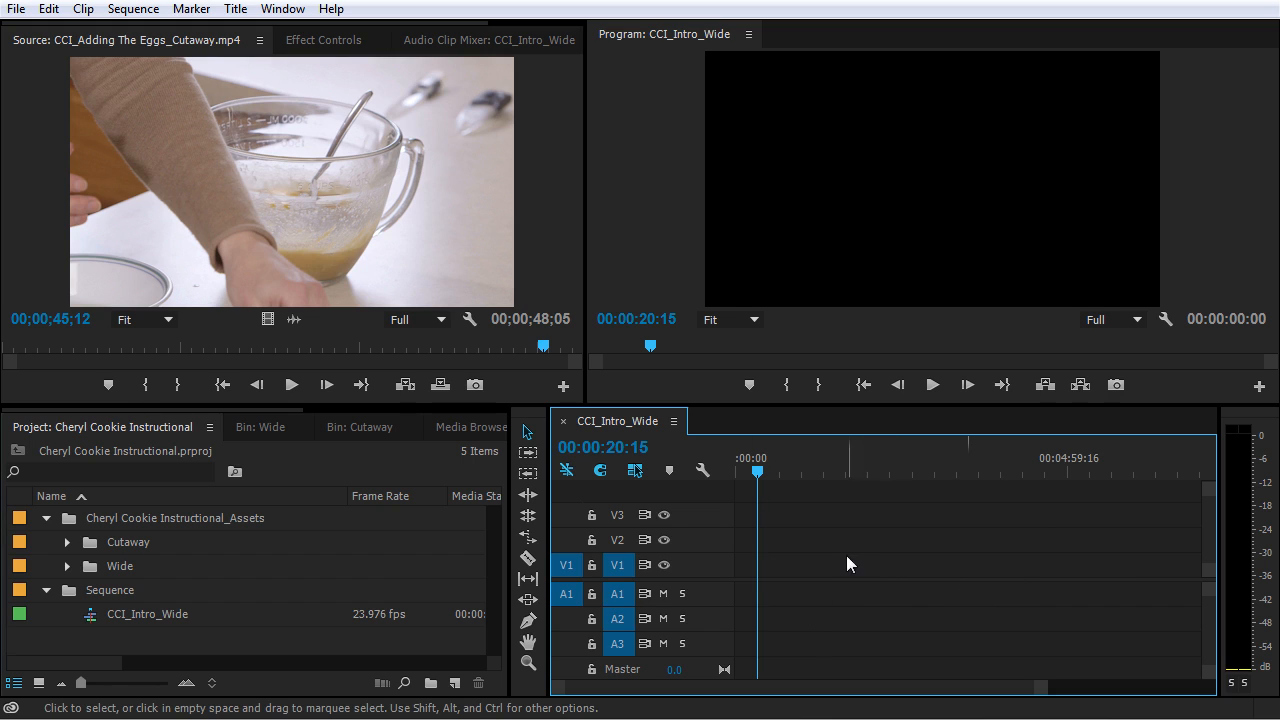
Step: Expand the Wide bin in the project and load CCI_Intro_Wide.mp4 into the Source Monitor
click(208, 576)
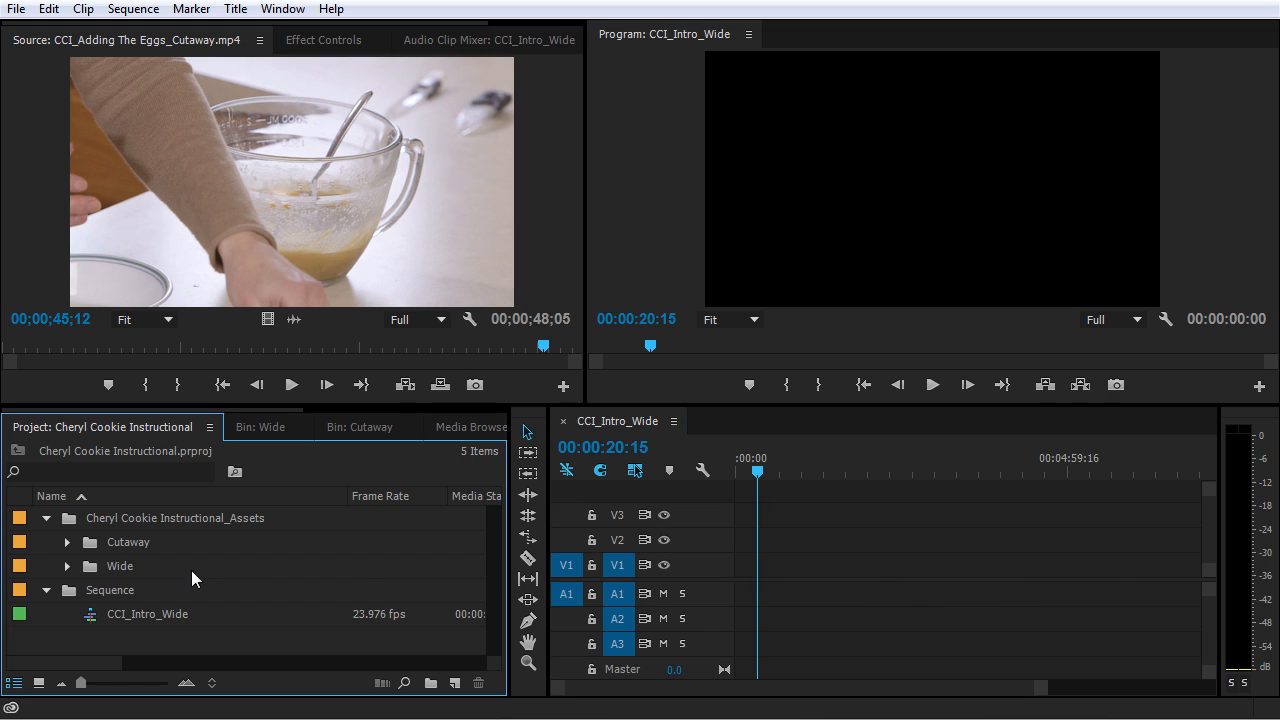
click(67, 567)
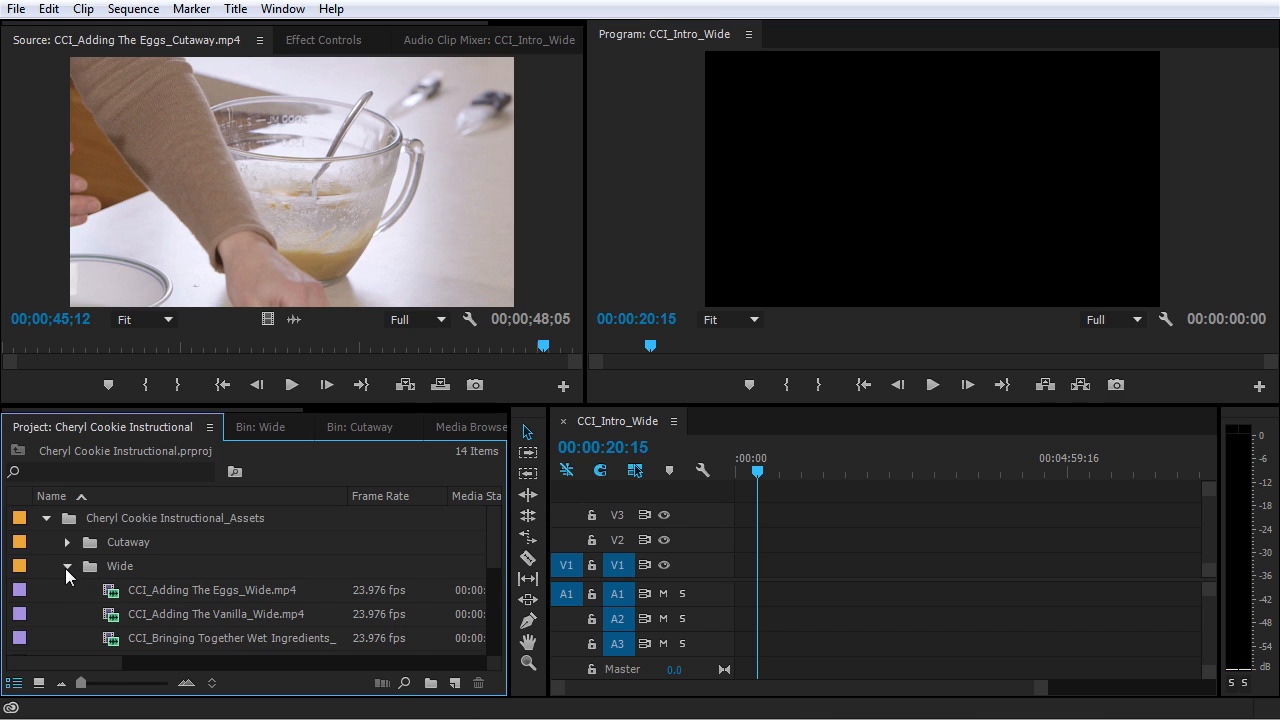
scroll(110, 567, down, 5)
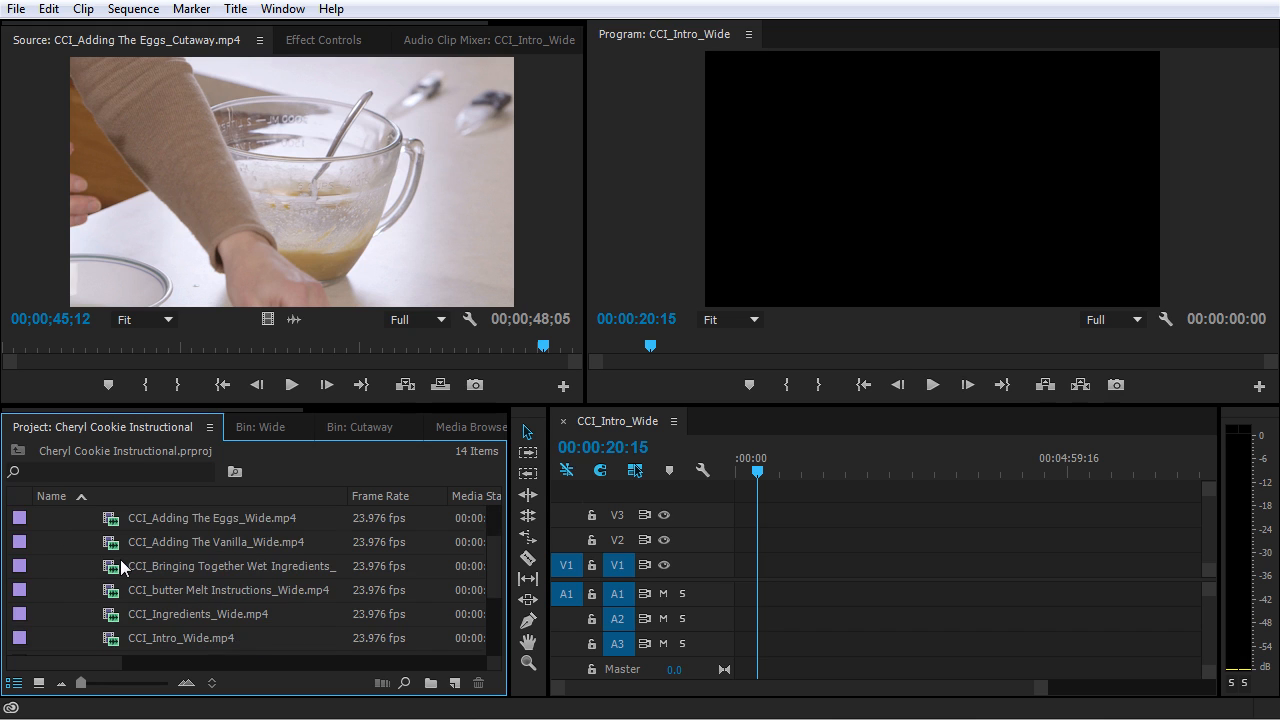
scroll(120, 567, down, 1)
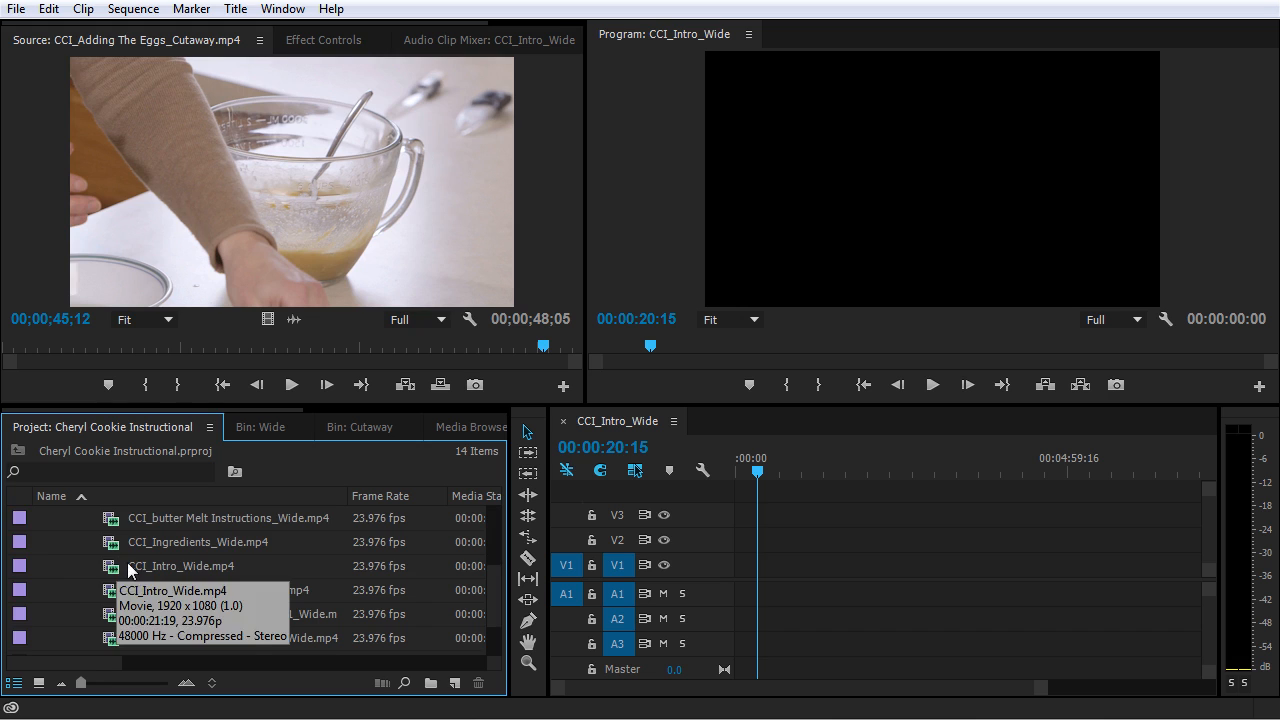
double_click(134, 569)
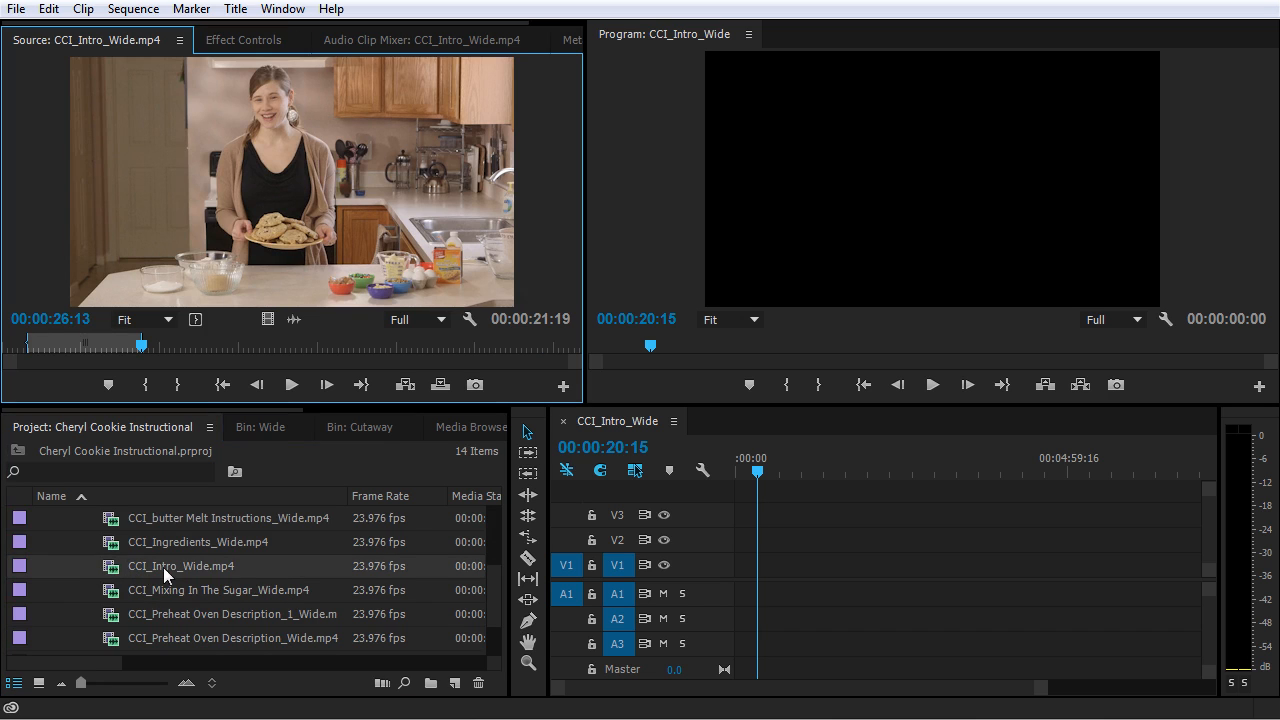
Step: Review the marked range of CCI_Intro_Wide.mp4 in the Source Monitor and place it on V1 and A1 at the start of the sequence
click(34, 350)
drag(34, 352, 24, 348)
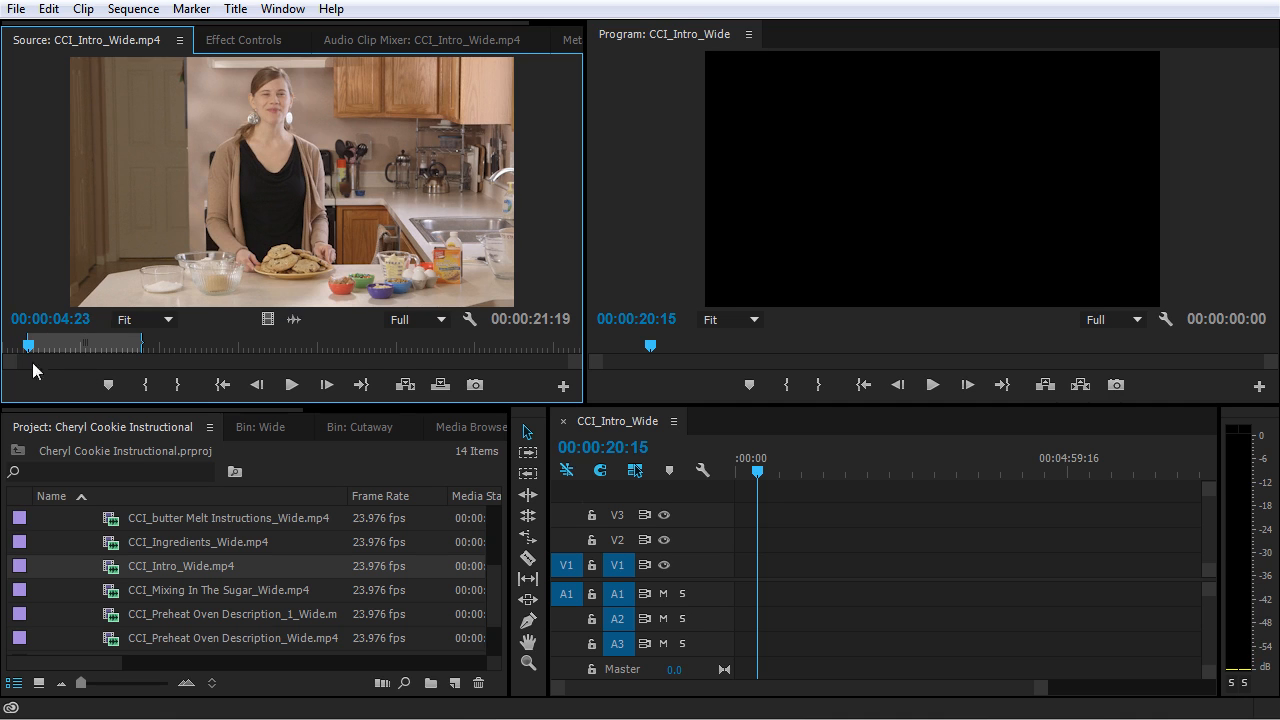
key(space)
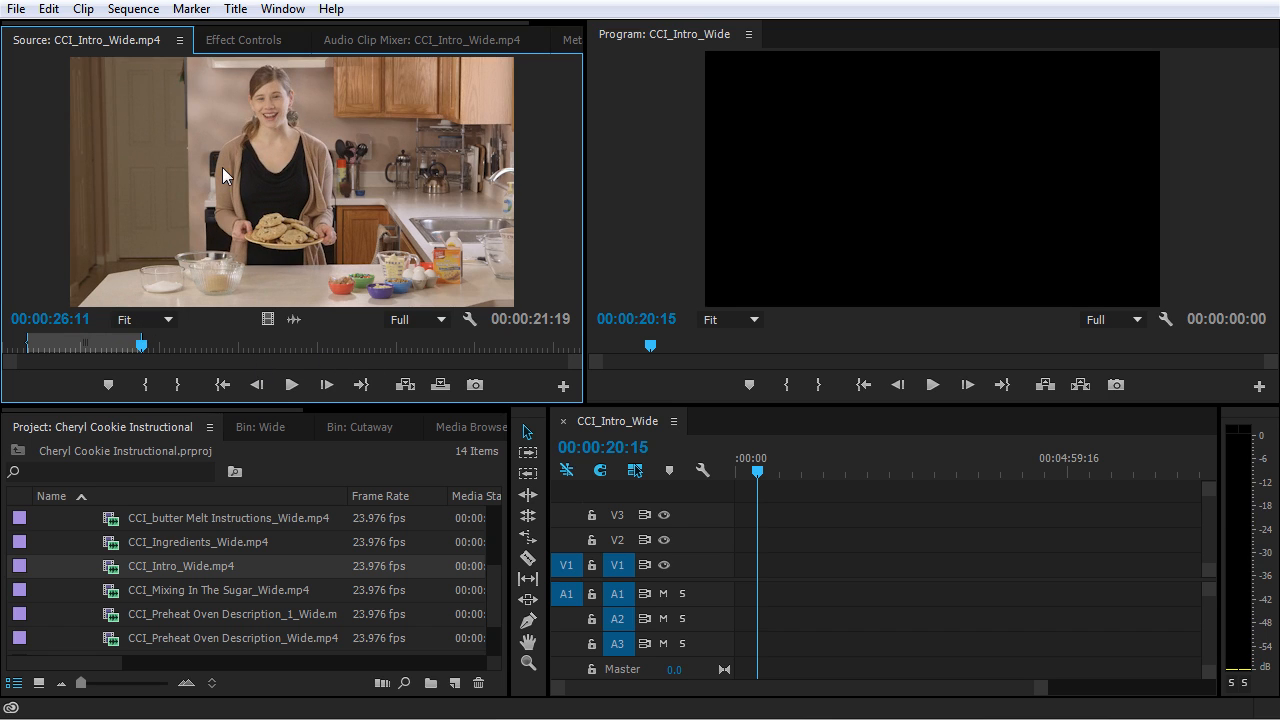
drag(204, 123, 742, 598)
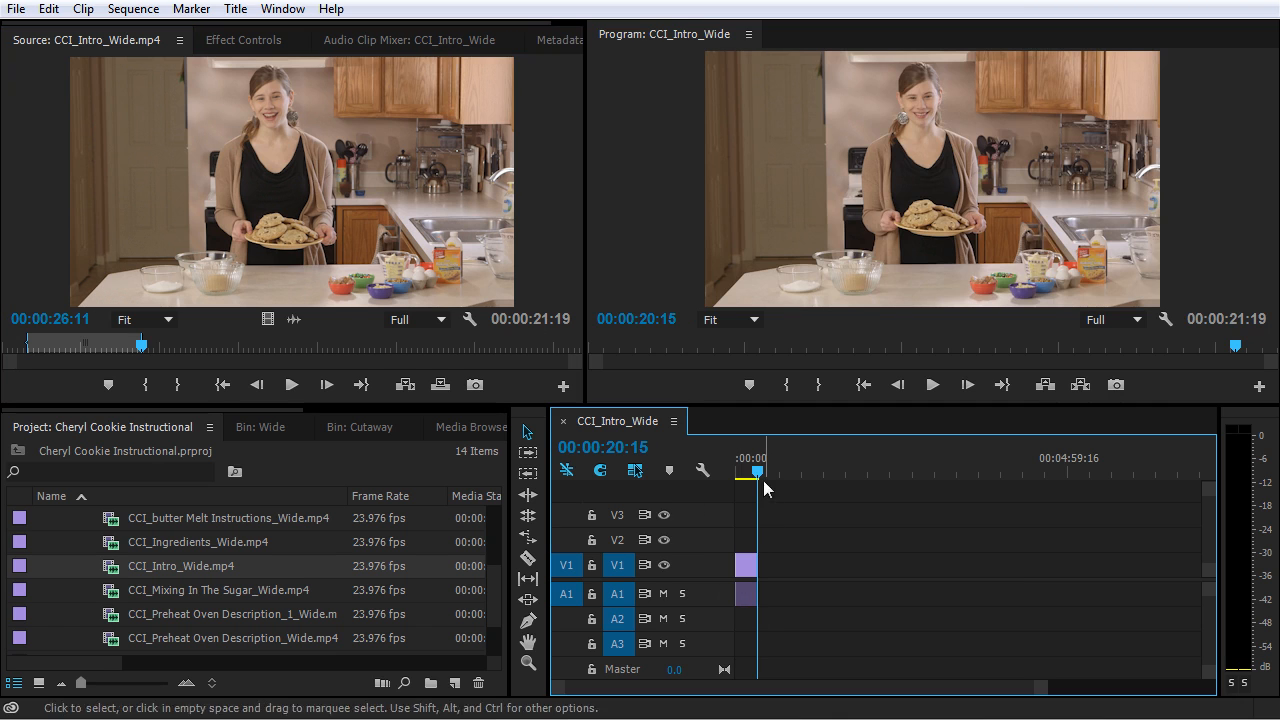
Step: Return the playhead to the start of the sequence and play the first few seconds of the clip
drag(760, 474, 712, 478)
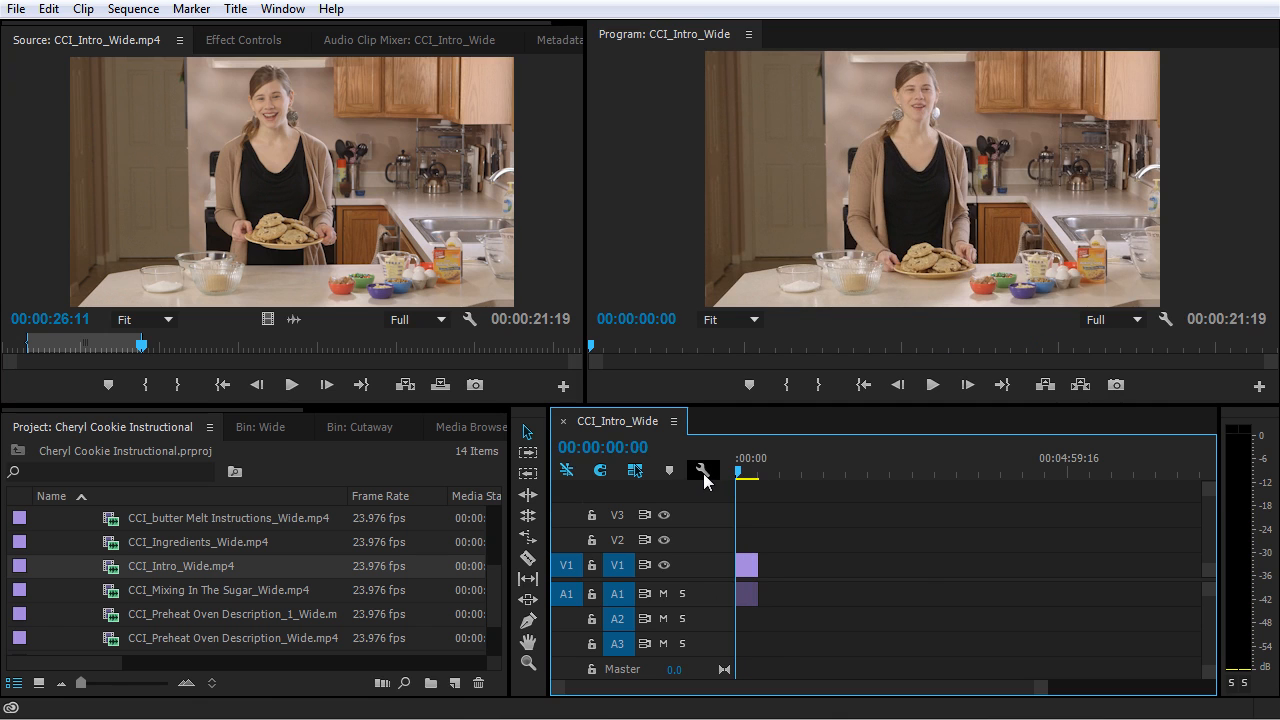
key(=)
key(=)
key(=)
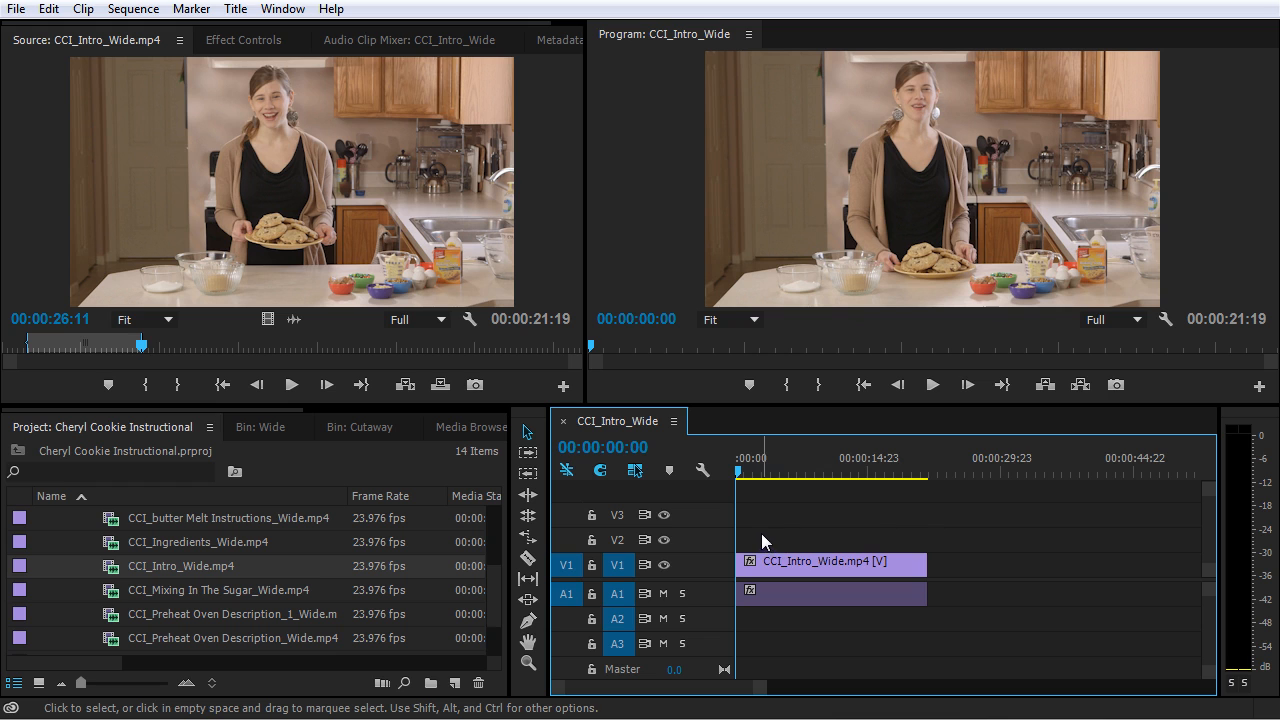
key(space)
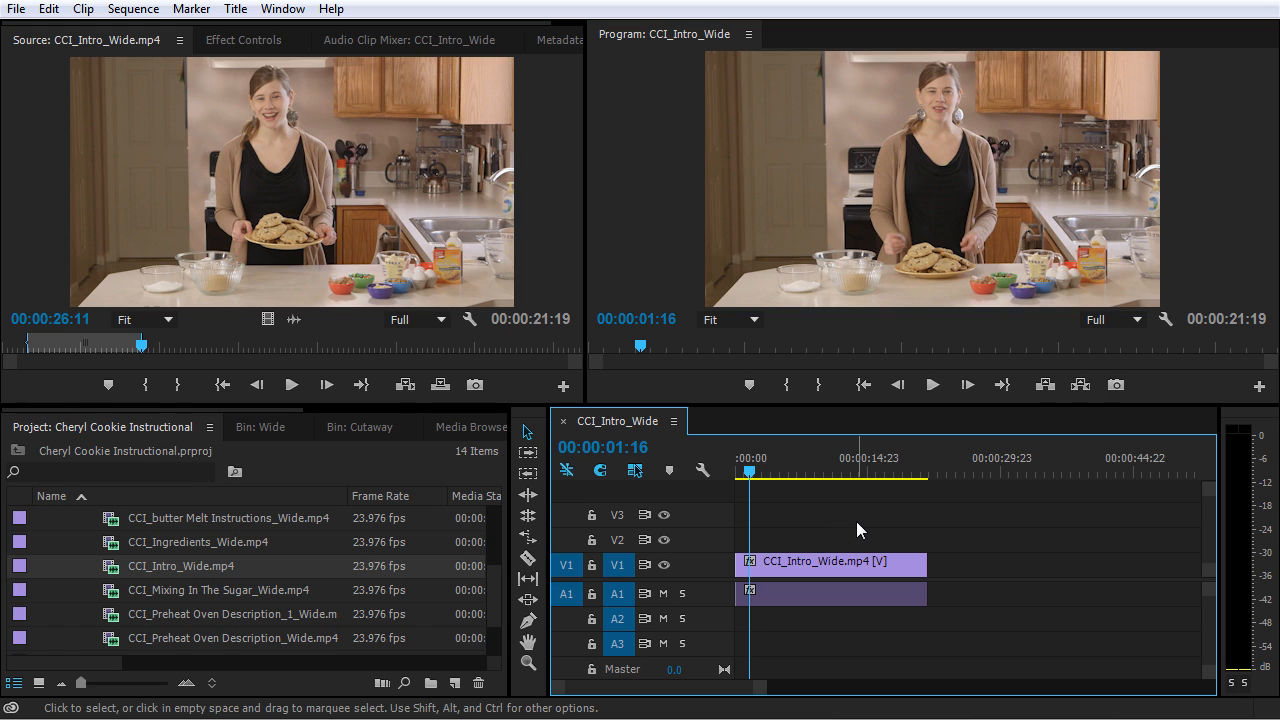
key(space)
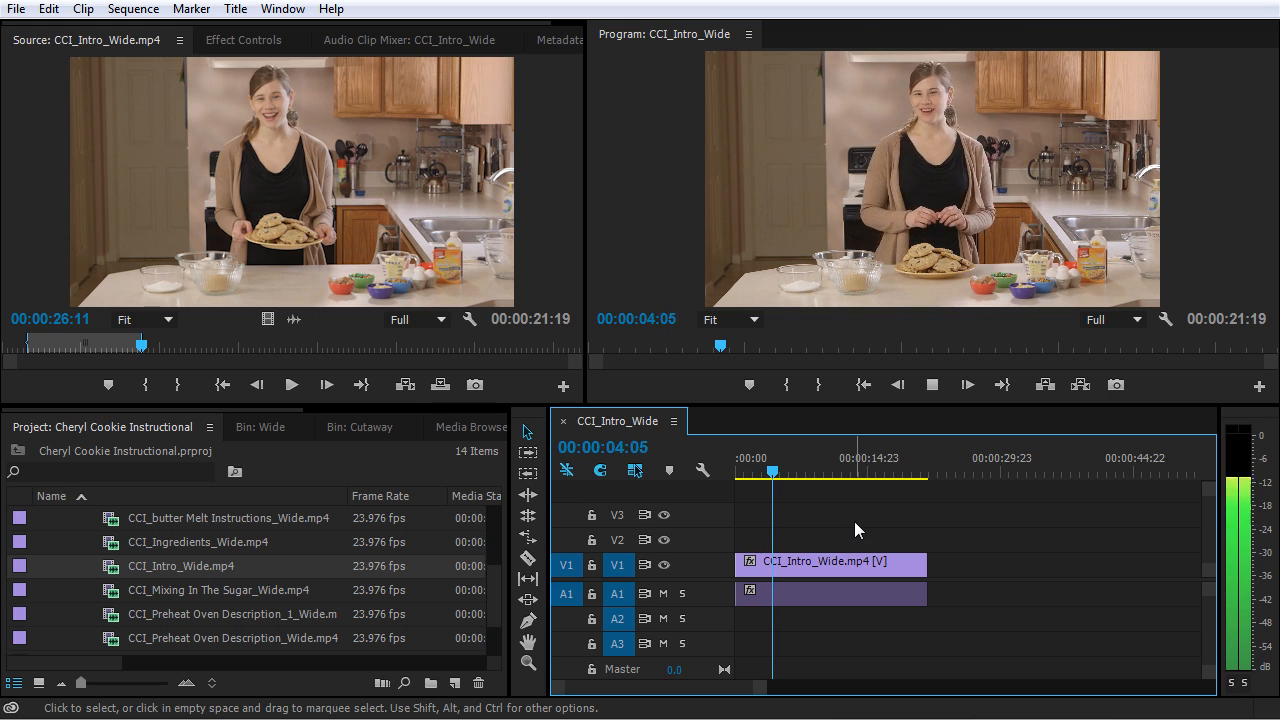
key(space)
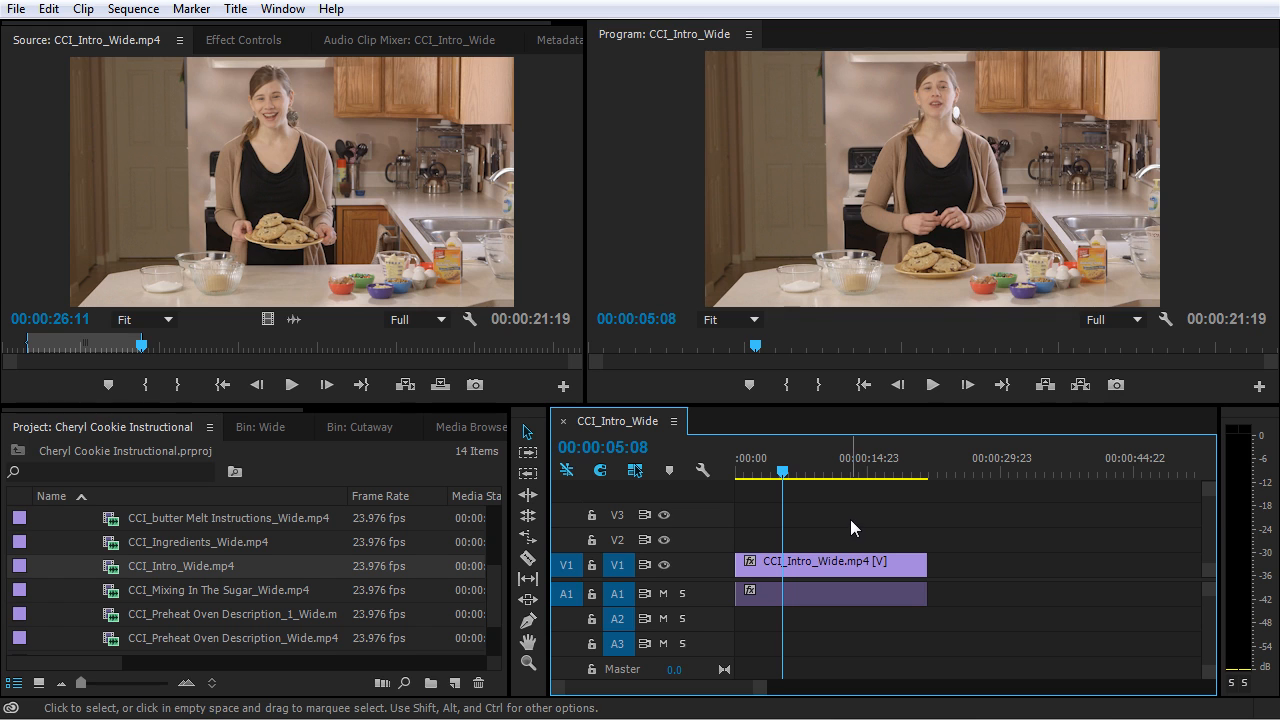
Step: Shuttle the sequence playback backward and forward, stopping at intervals to review the clip's opening
key(j)
key(k)
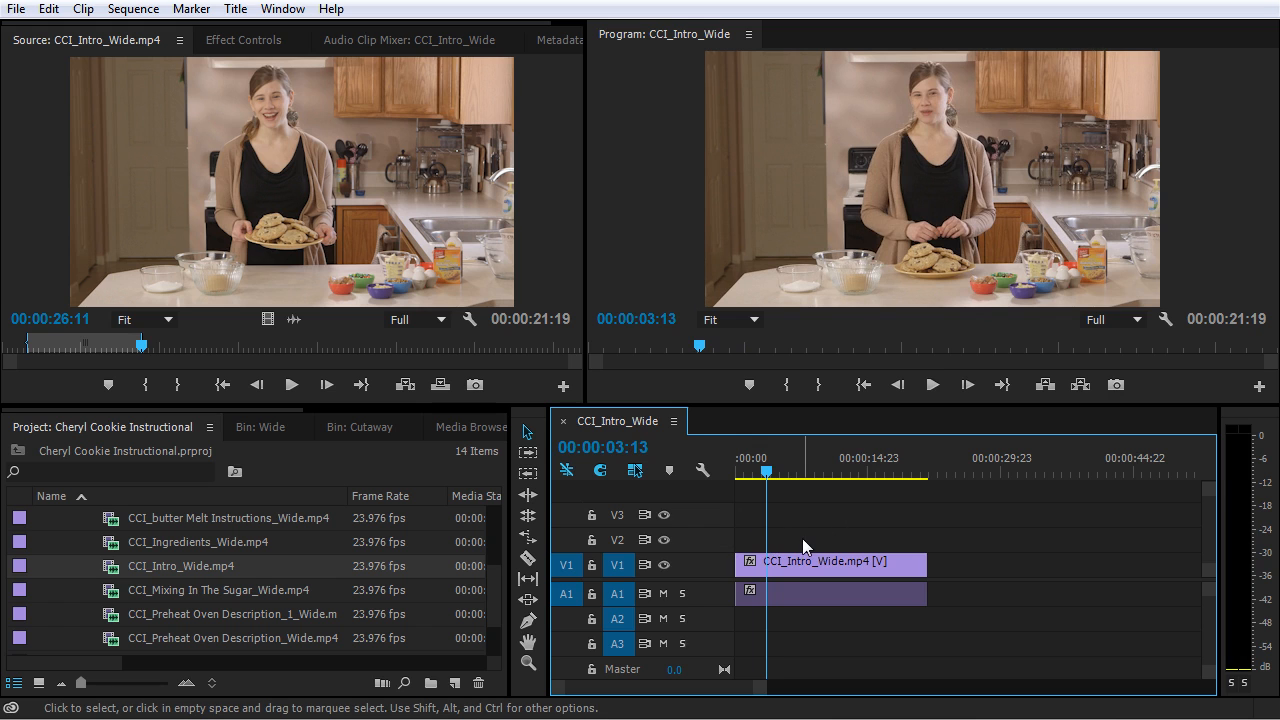
key(l)
key(l)
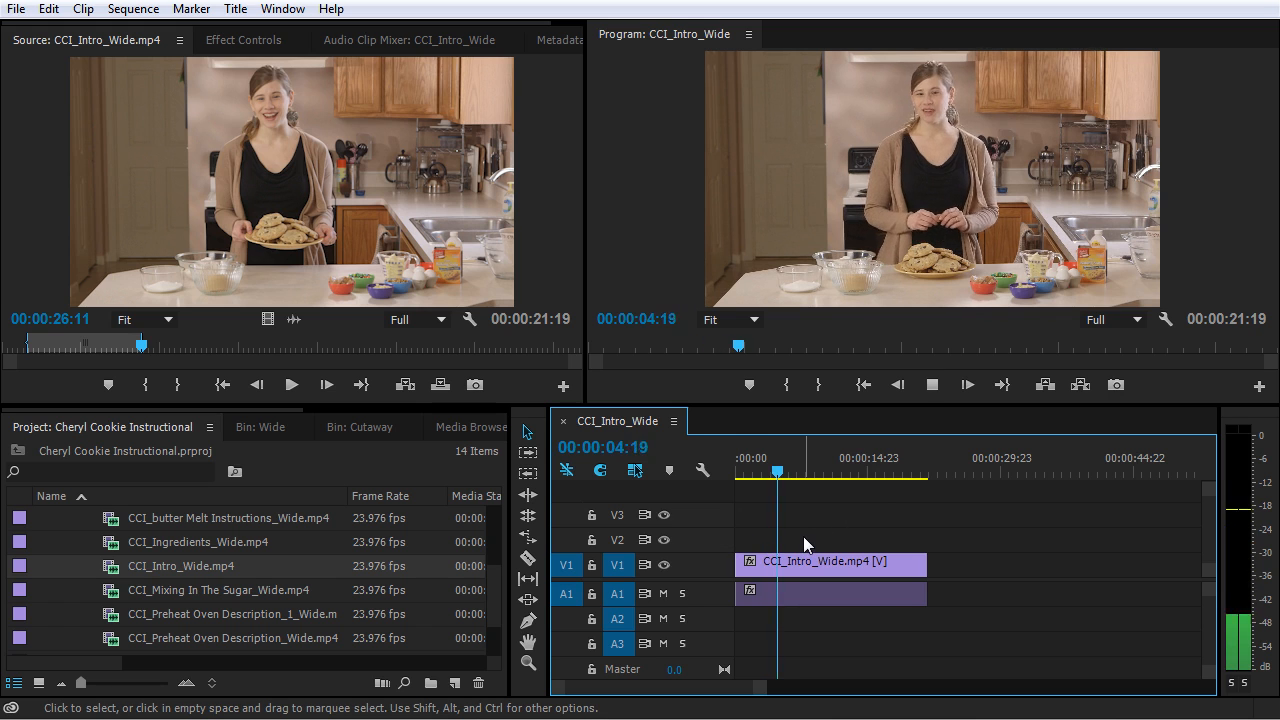
key(k)
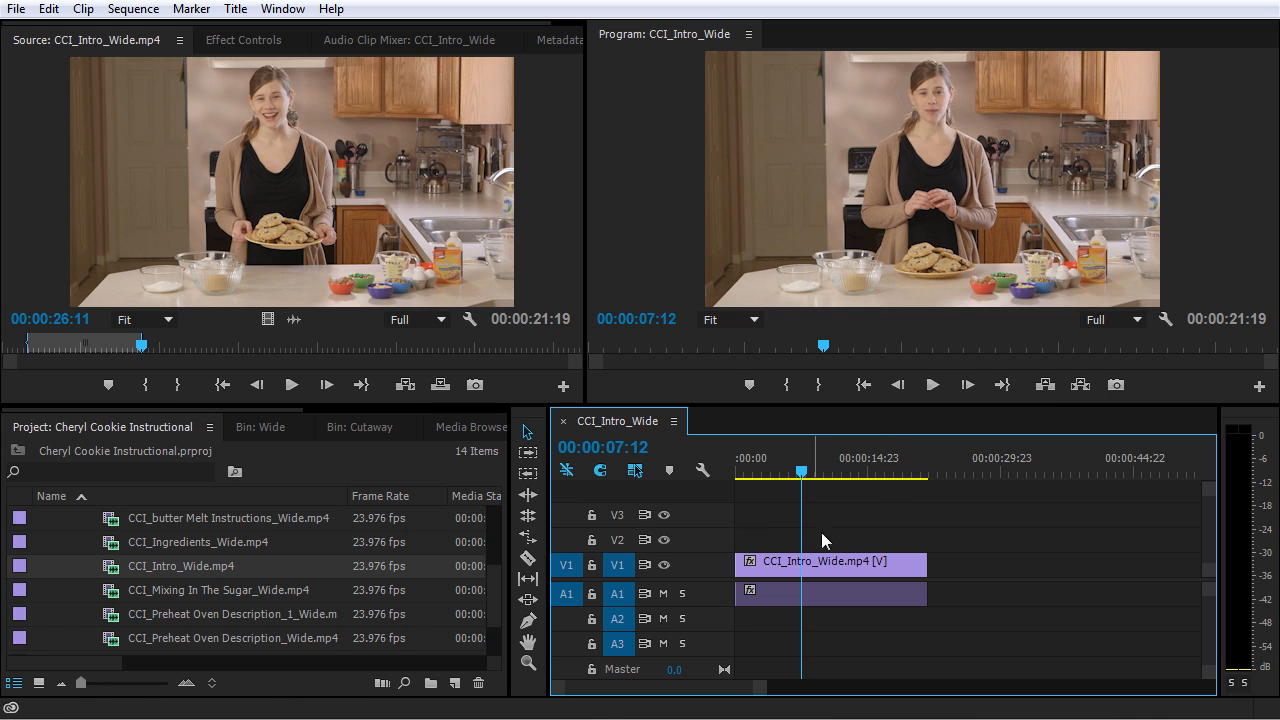
key(l)
key(l)
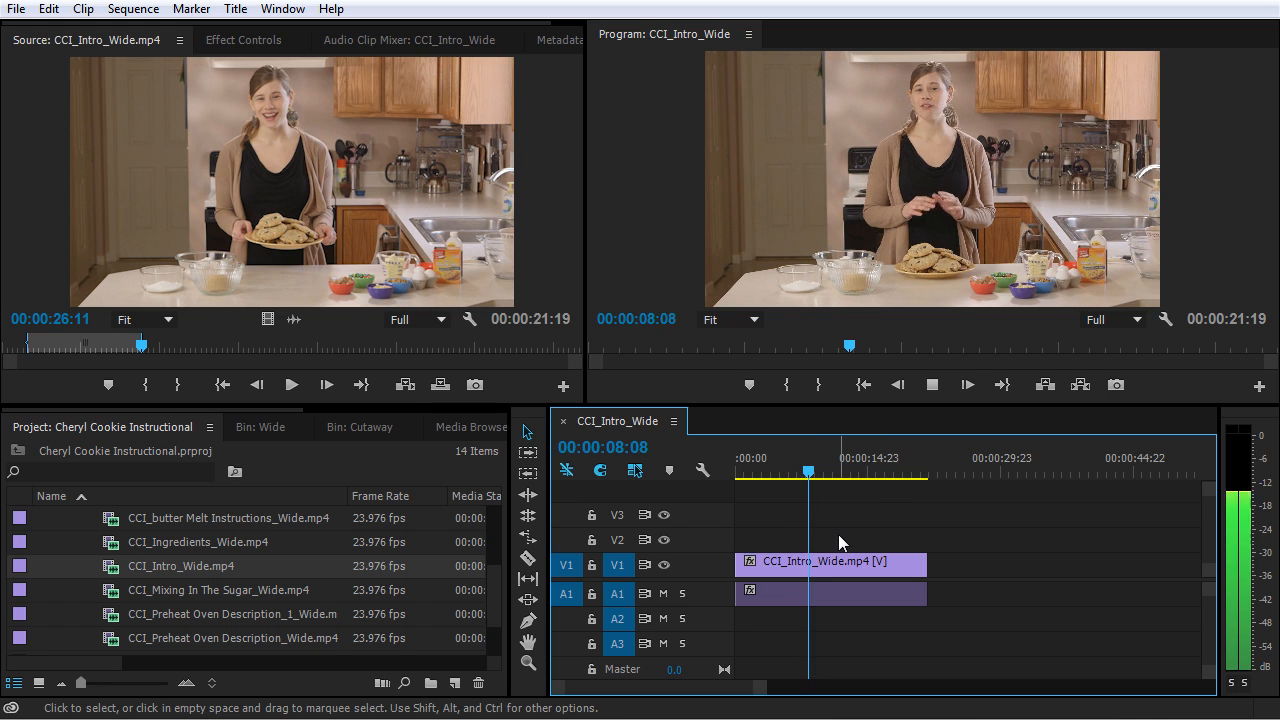
key(k)
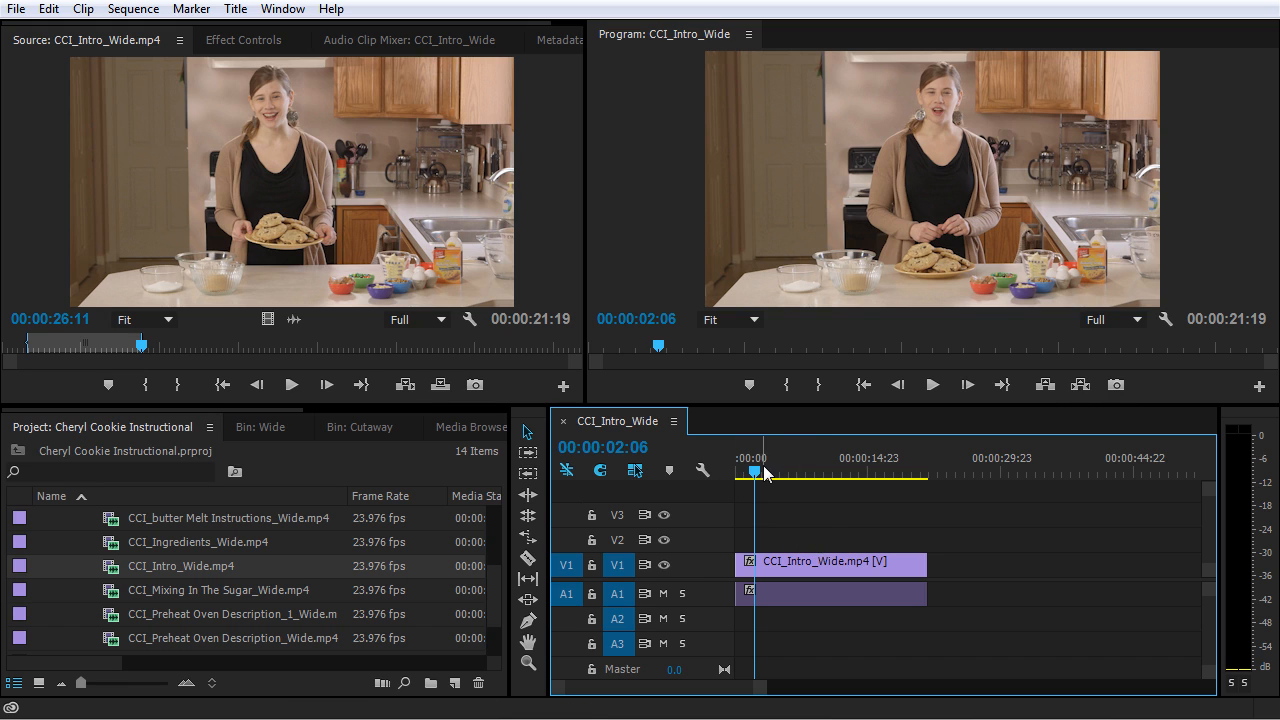
Step: Replay the first three seconds of the sequence from its beginning
key(Home)
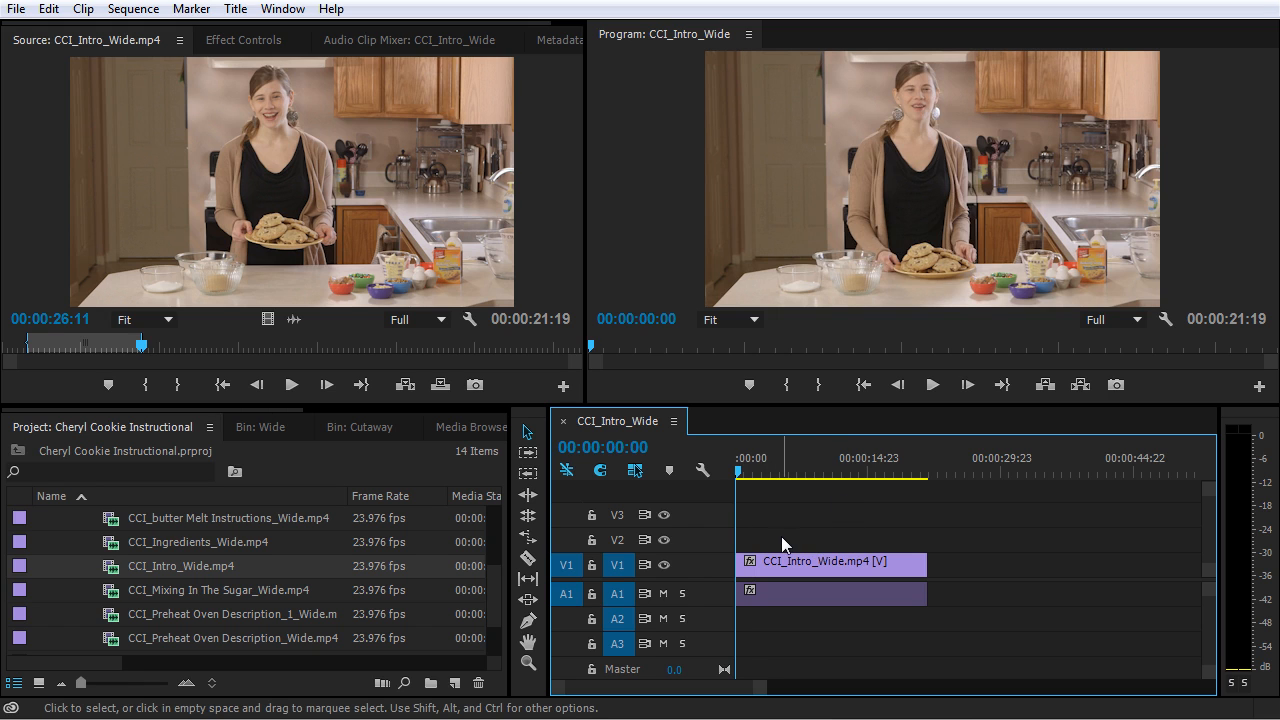
key(space)
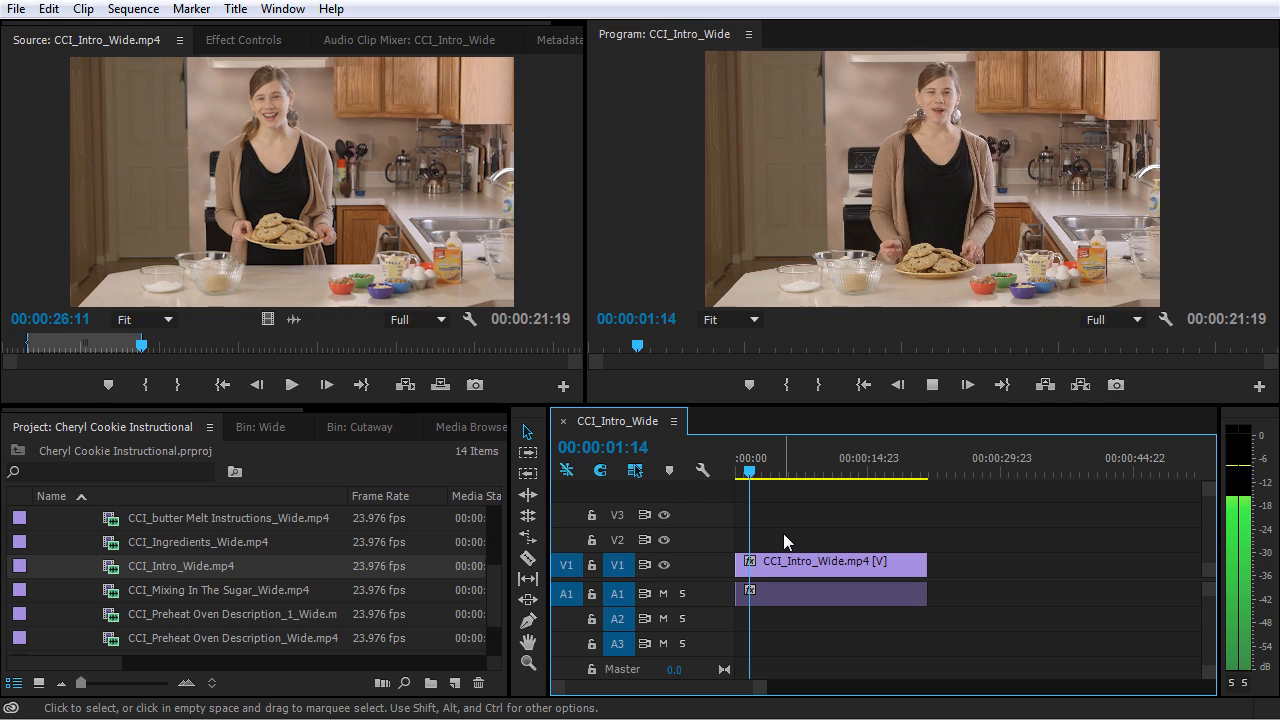
key(space)
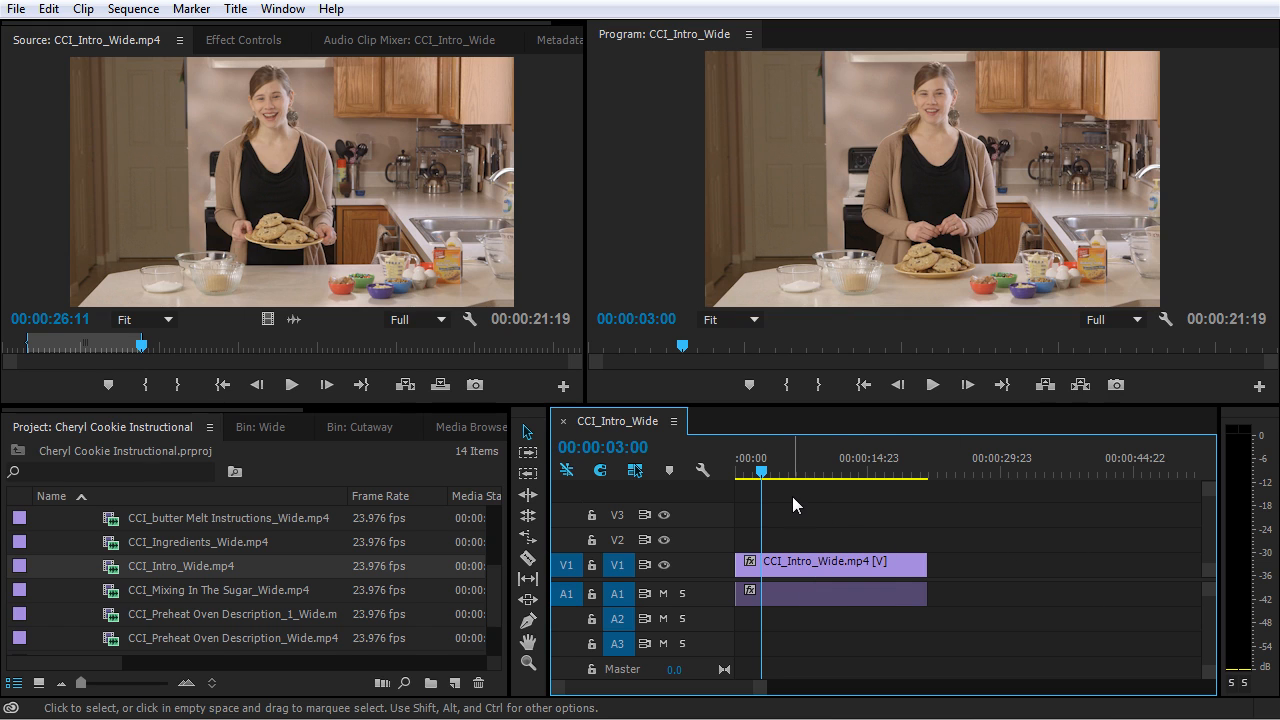
Step: Trim the beginning of CCI_Intro_Wide.mp4 on the timeline in two passes, removing about 15 frames in total
key(Home)
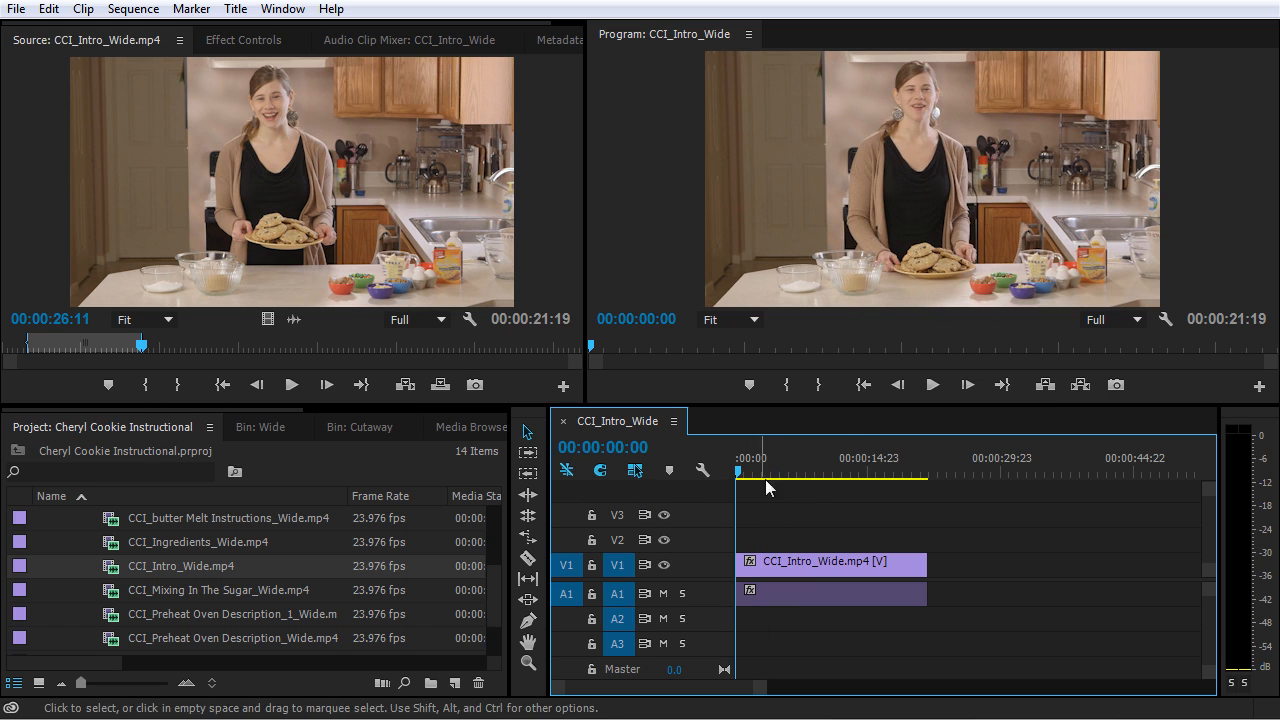
key(minus)
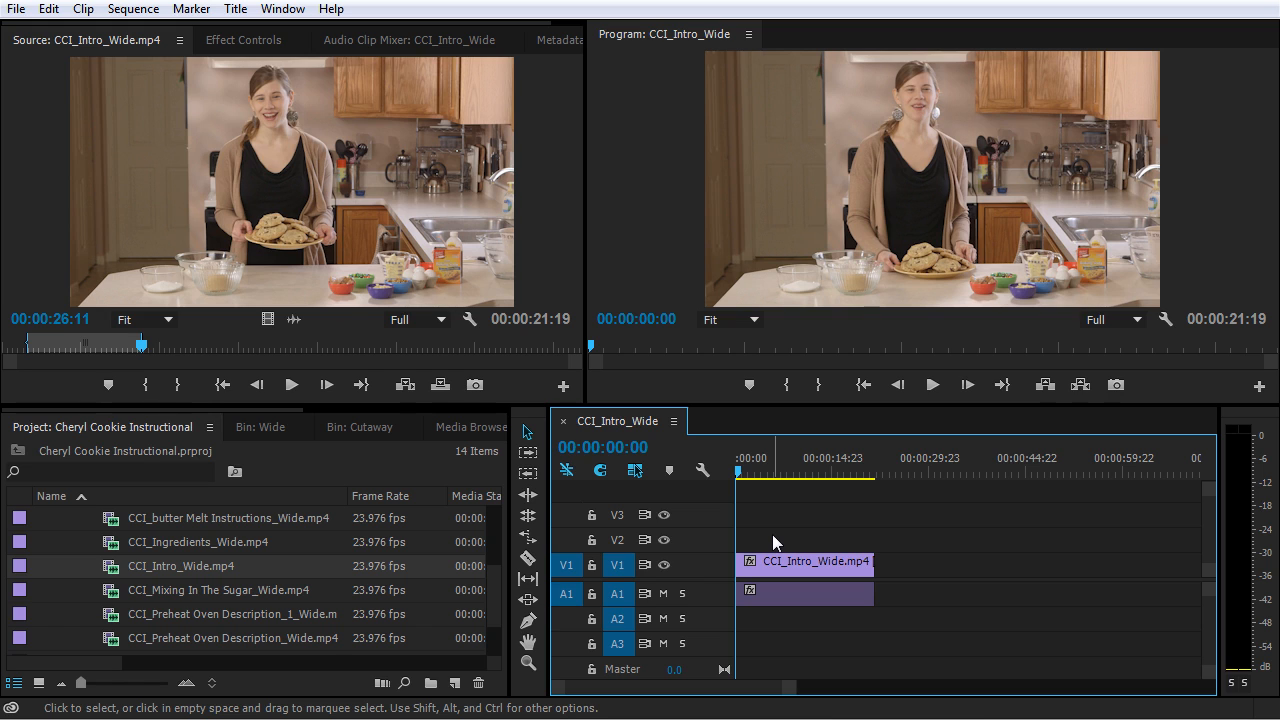
key(equal)
key(equal)
key(equal)
key(equal)
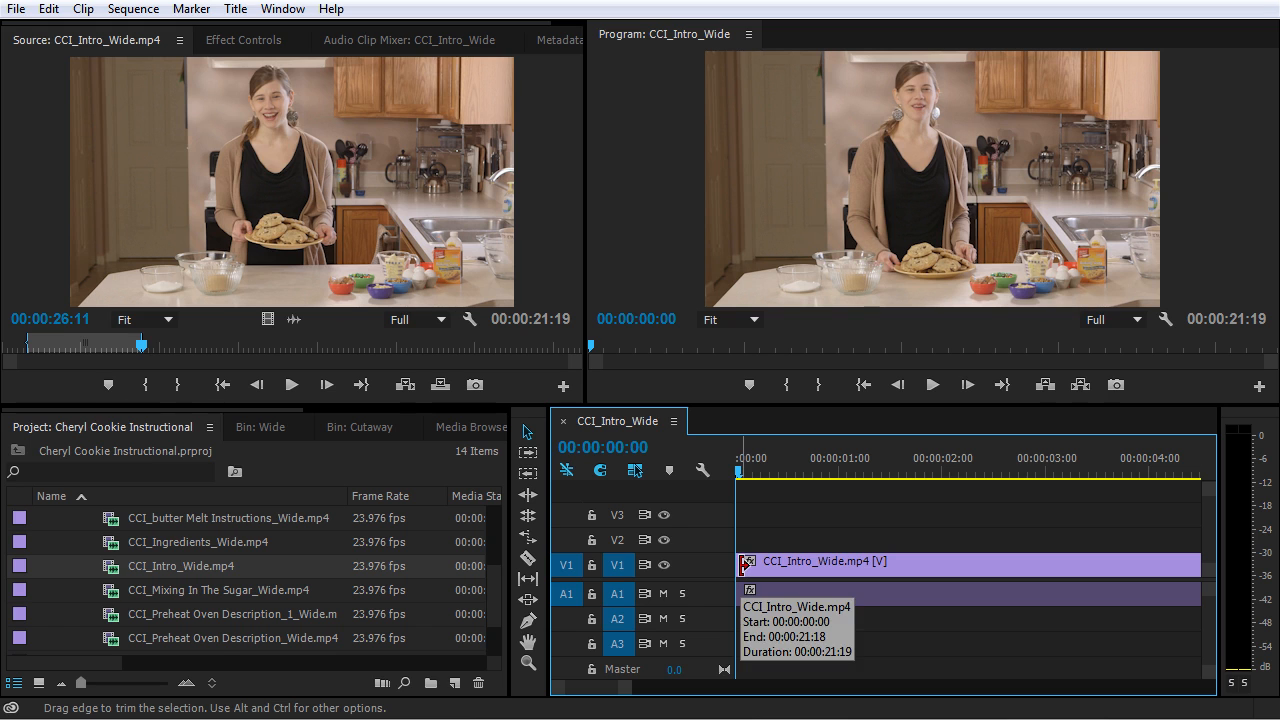
drag(744, 565, 779, 566)
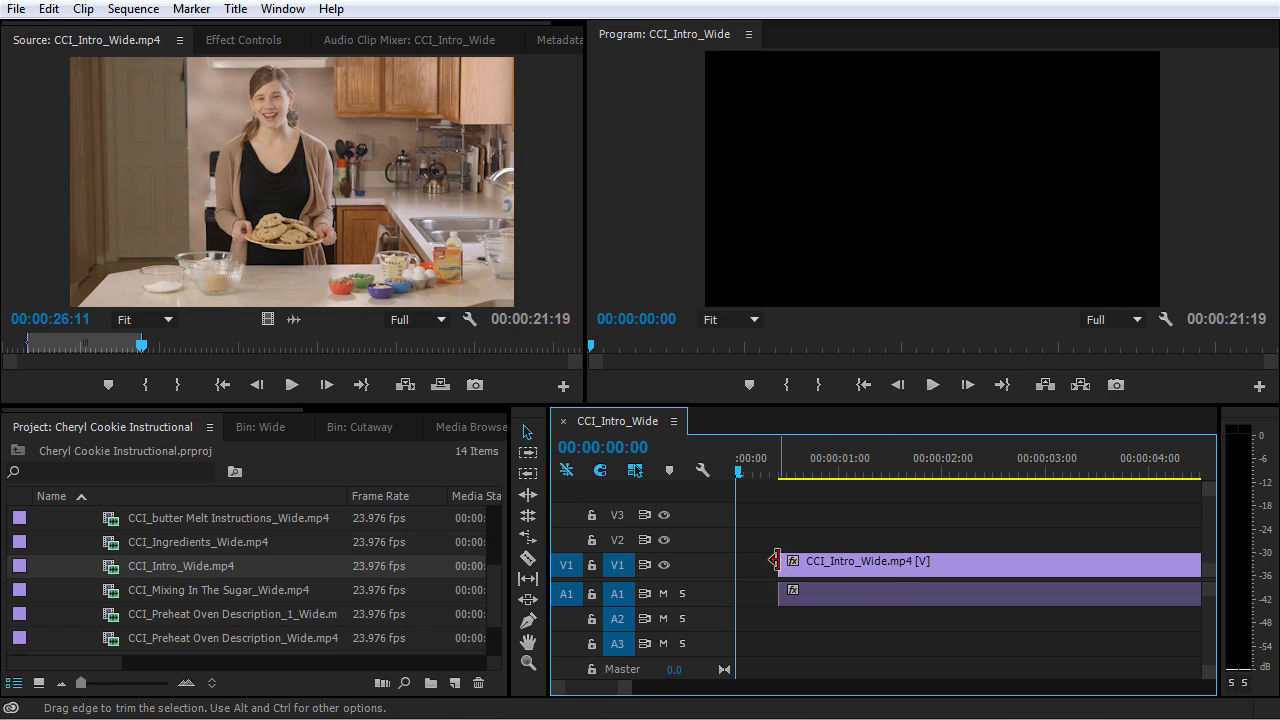
click(789, 565)
mouse_move(789, 565)
mouse_down()
mouse_move(820, 565)
mouse_move(806, 563)
mouse_up()
Step: Move the playhead to about 00:00:20:21 near the clip's end and play the final second
key(minus)
key(minus)
key(minus)
key(minus)
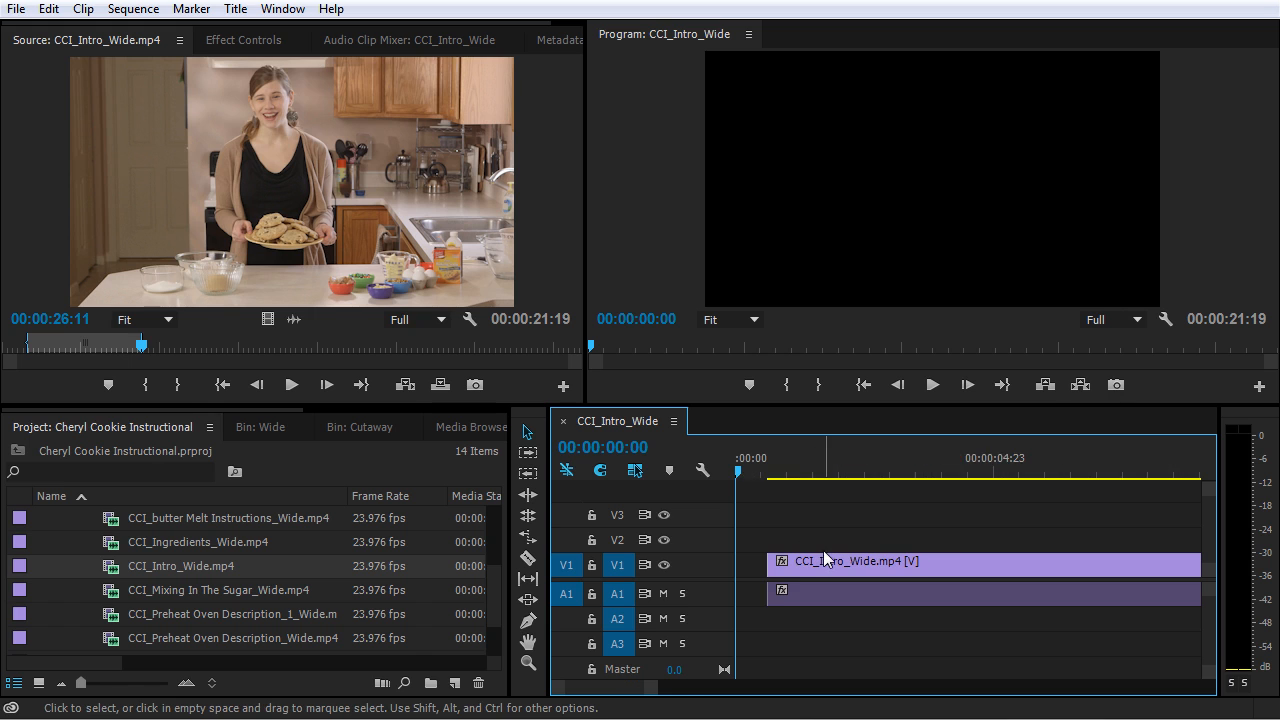
drag(838, 463, 876, 463)
key(equal)
key(equal)
key(equal)
key(equal)
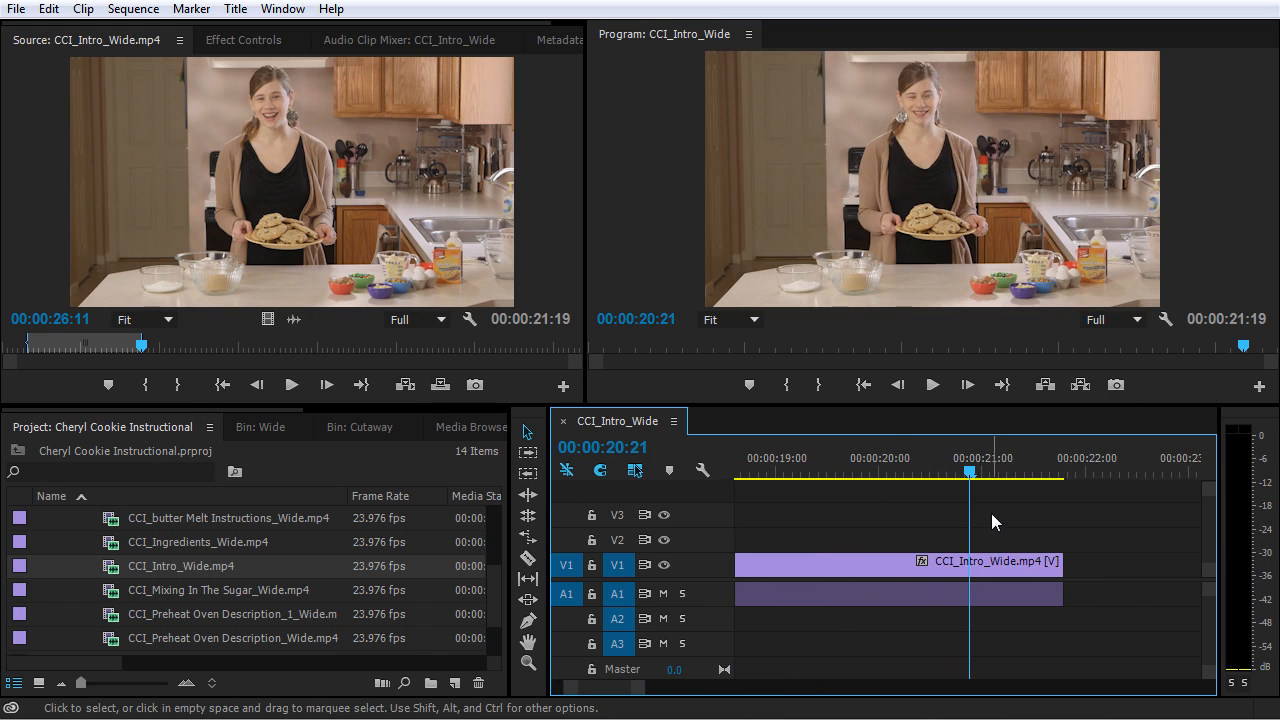
key(space)
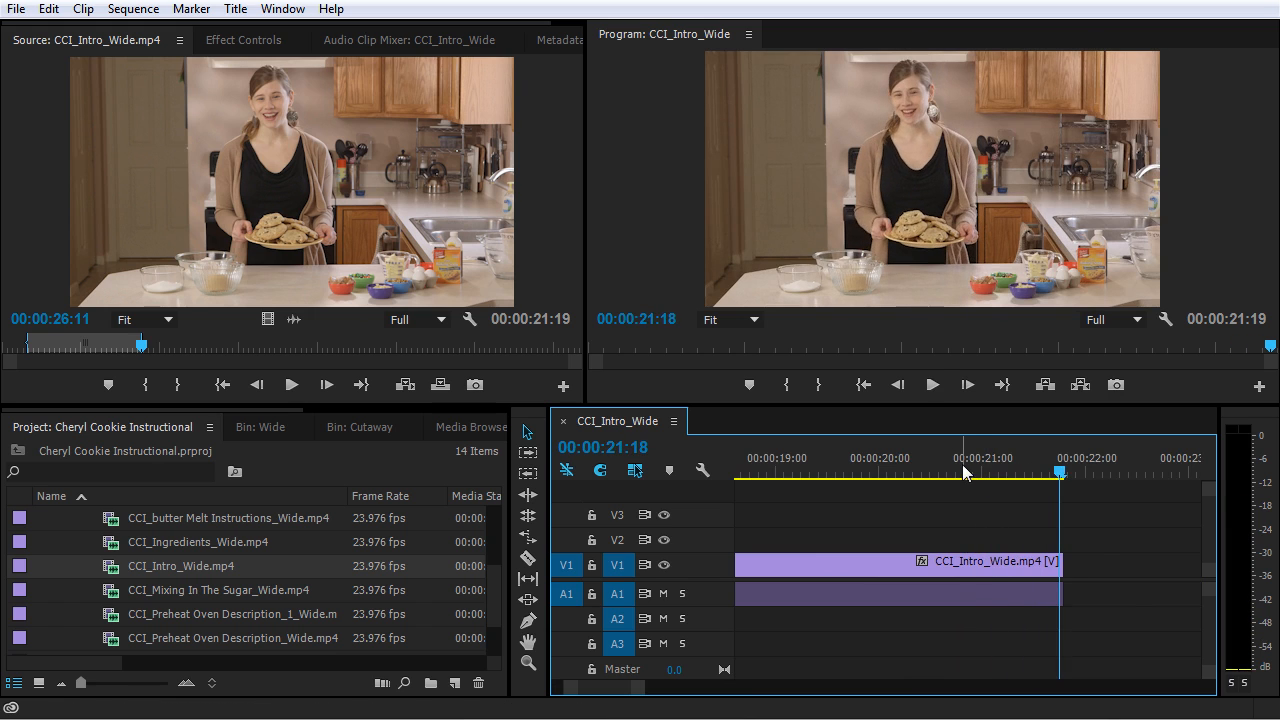
Step: Trim the end of CCI_Intro_Wide.mp4 back so the sequence ends at 00:00:21:04, and play the new ending
click(990, 470)
drag(1055, 565, 993, 575)
click(955, 478)
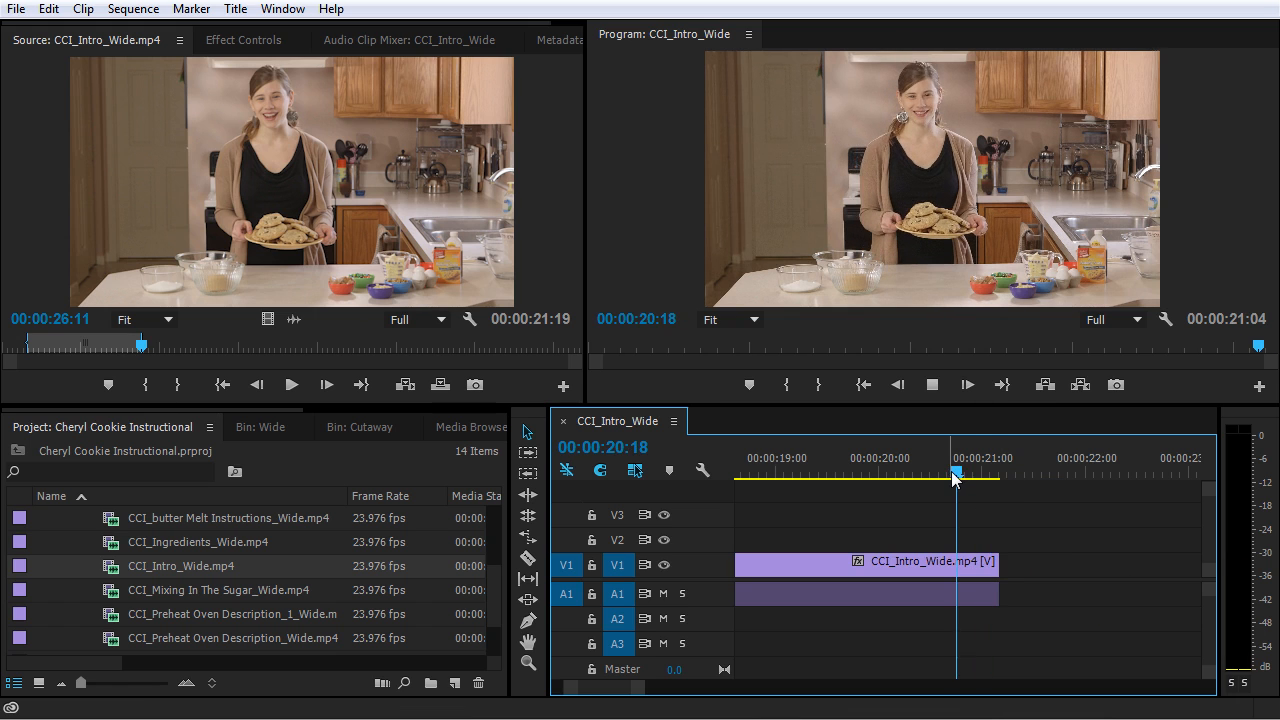
key(Down)
Step: Trim slightly more off the clip's beginning, and extend that edge back to the start of the sequence
key(minus)
key(minus)
key(minus)
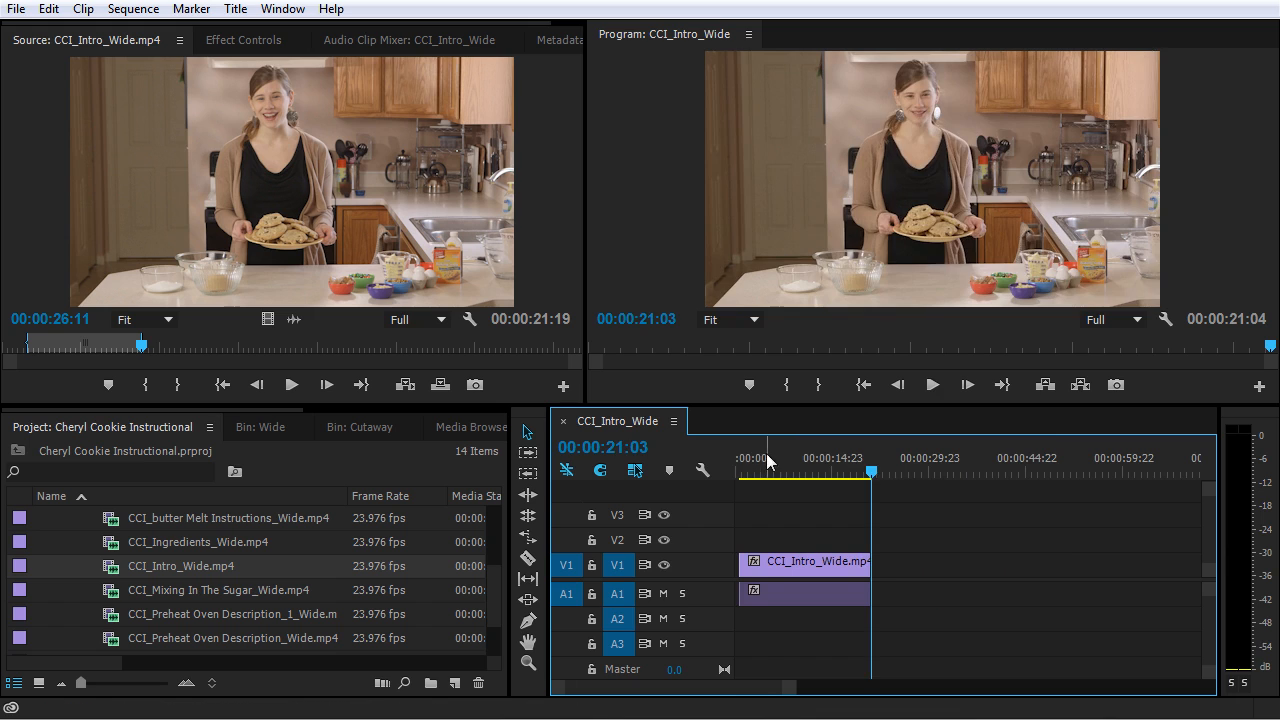
key(Home)
key(equal)
key(equal)
key(equal)
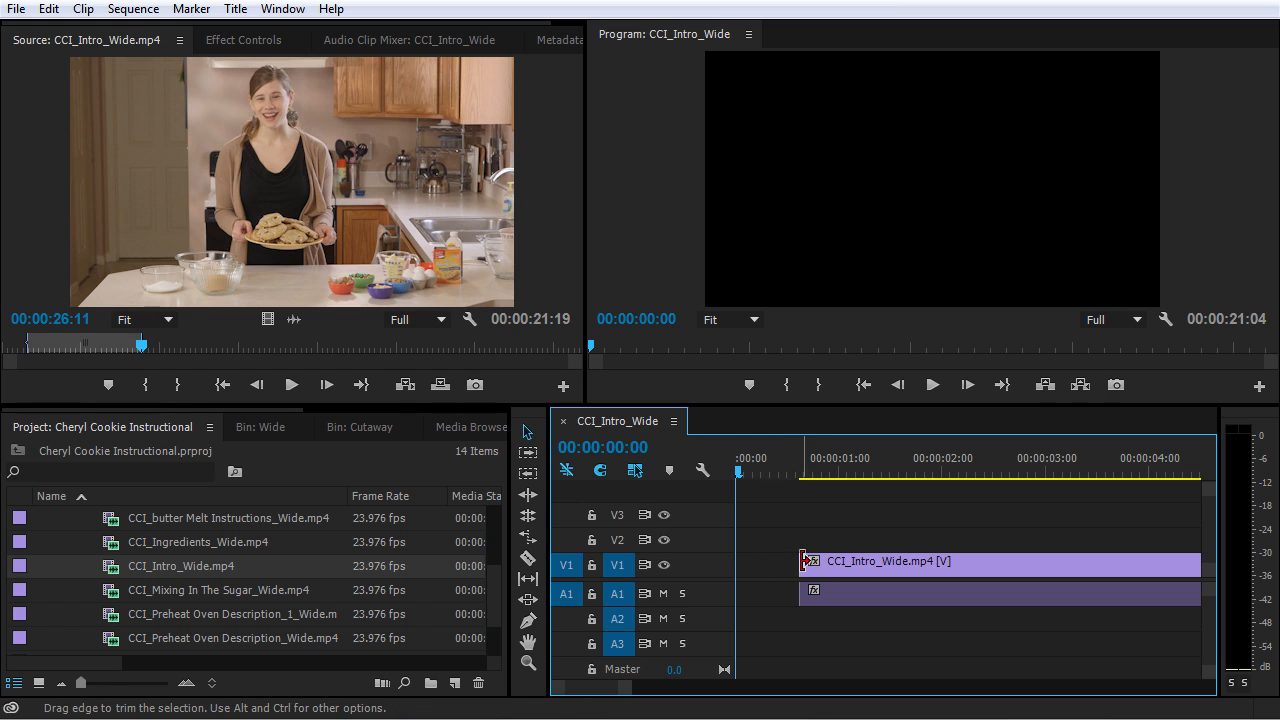
mouse_move(804, 561)
mouse_down()
mouse_move(716, 563)
mouse_move(812, 568)
mouse_up()
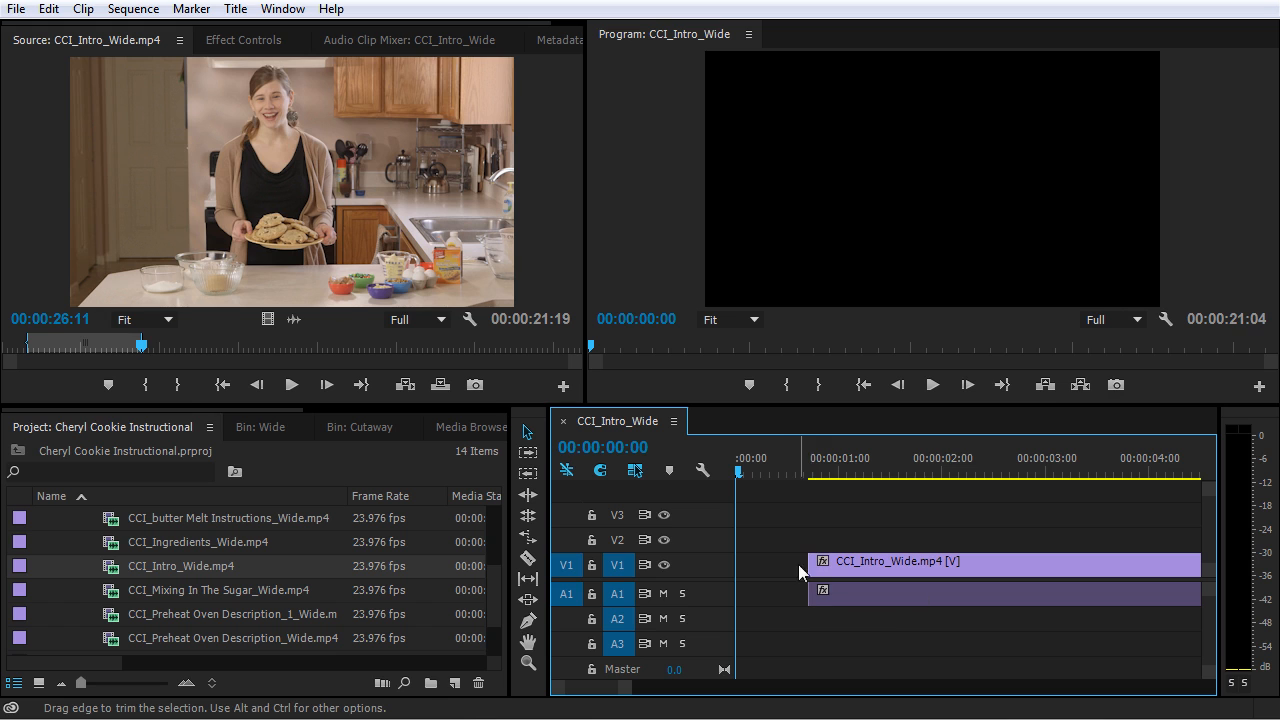
drag(813, 562, 741, 568)
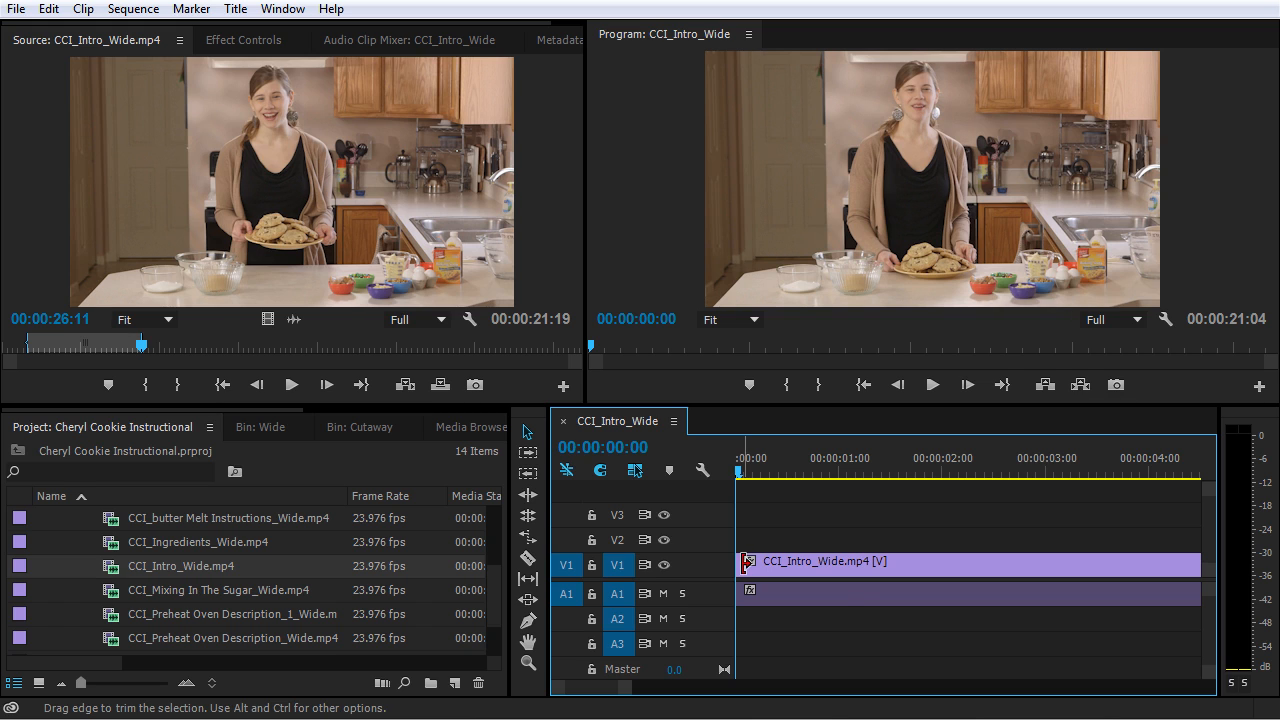
Step: Ripple-trim about one second off the clip's beginning, and undo the trim
key(ctrl)
key(ctrl)
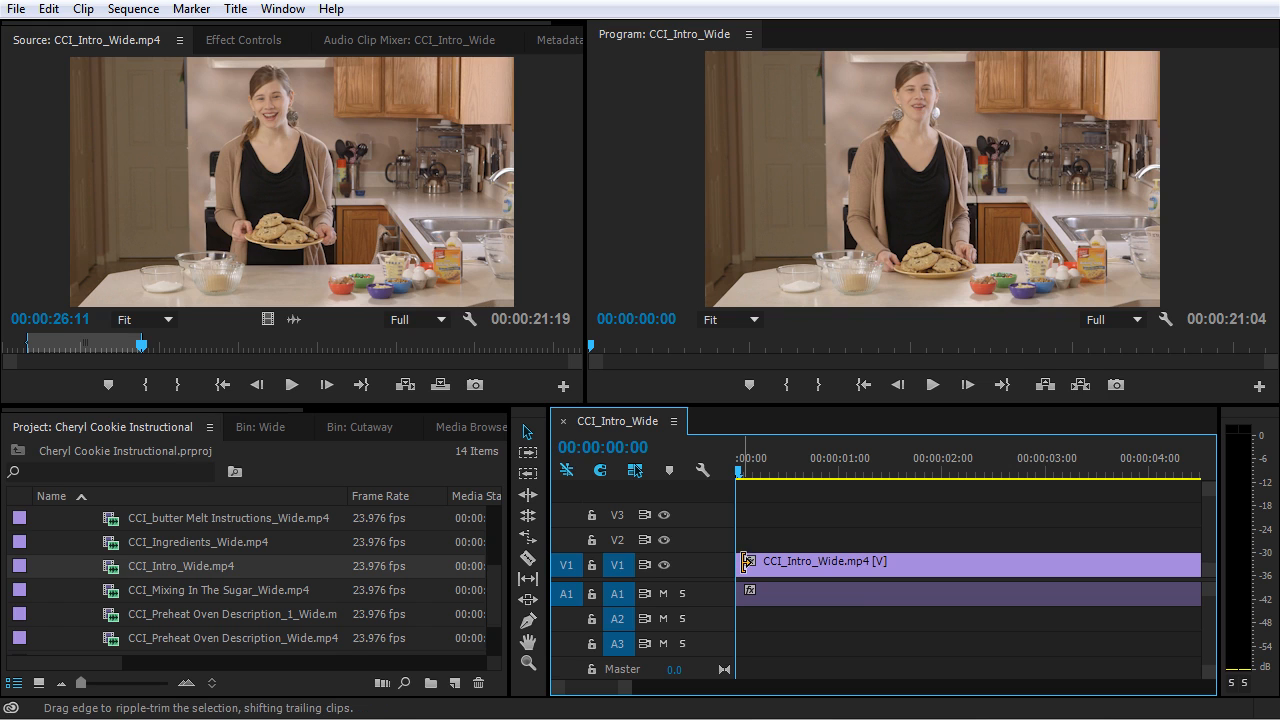
drag(742, 562, 856, 575)
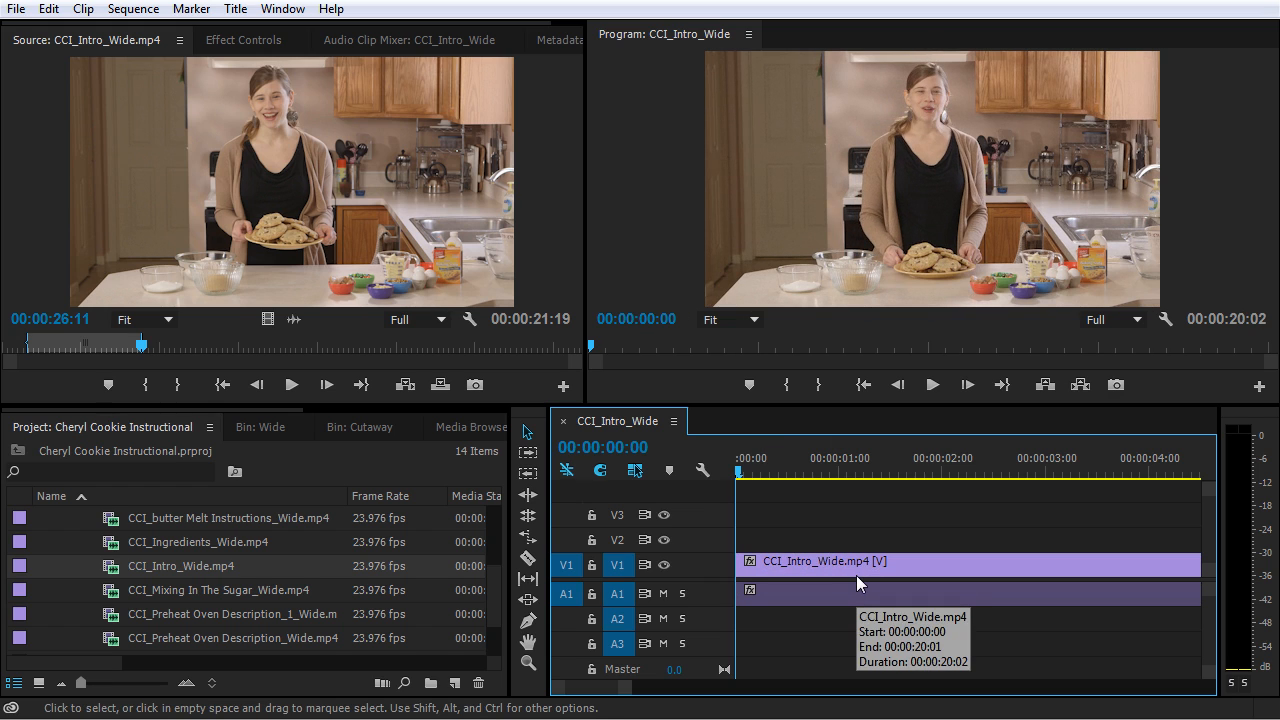
key(ctrl+z)
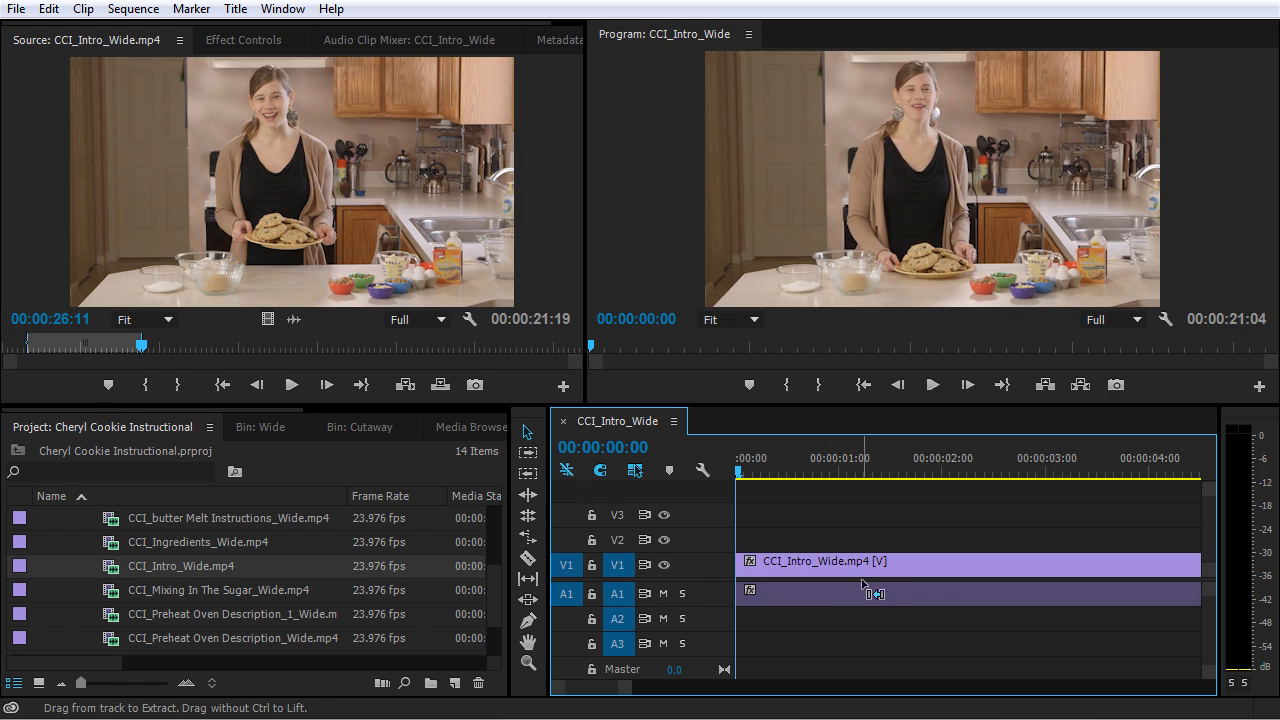
Step: Ripple-trim the clip's beginning to bring the sequence length to 00:00:20:07, and switch to the Ripple Edit tool
scroll(867, 589, down, 3)
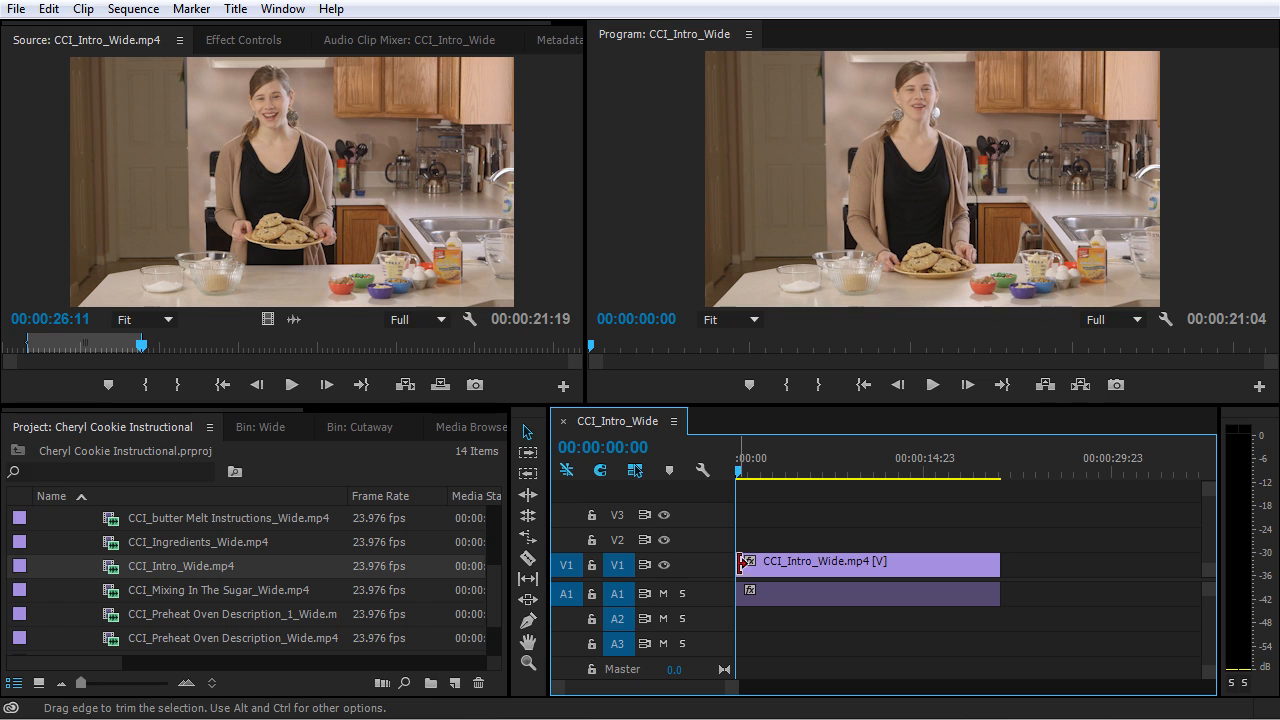
drag(741, 566, 751, 569)
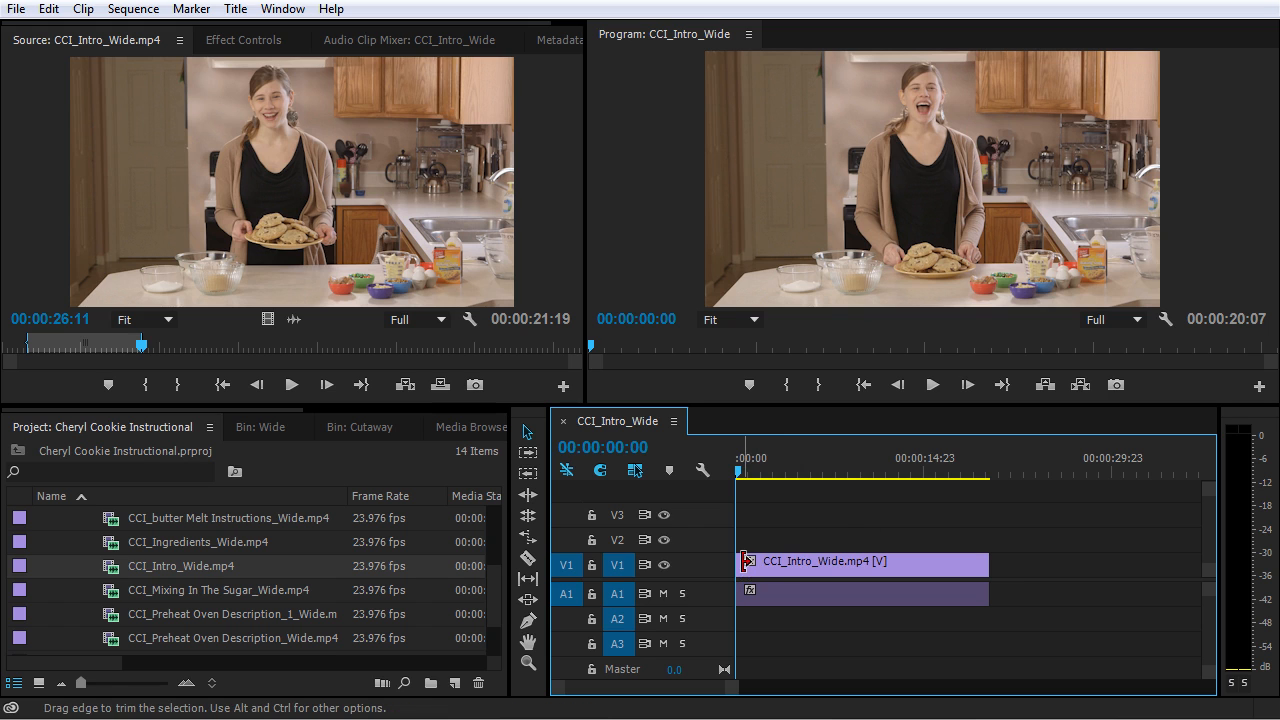
key(b)
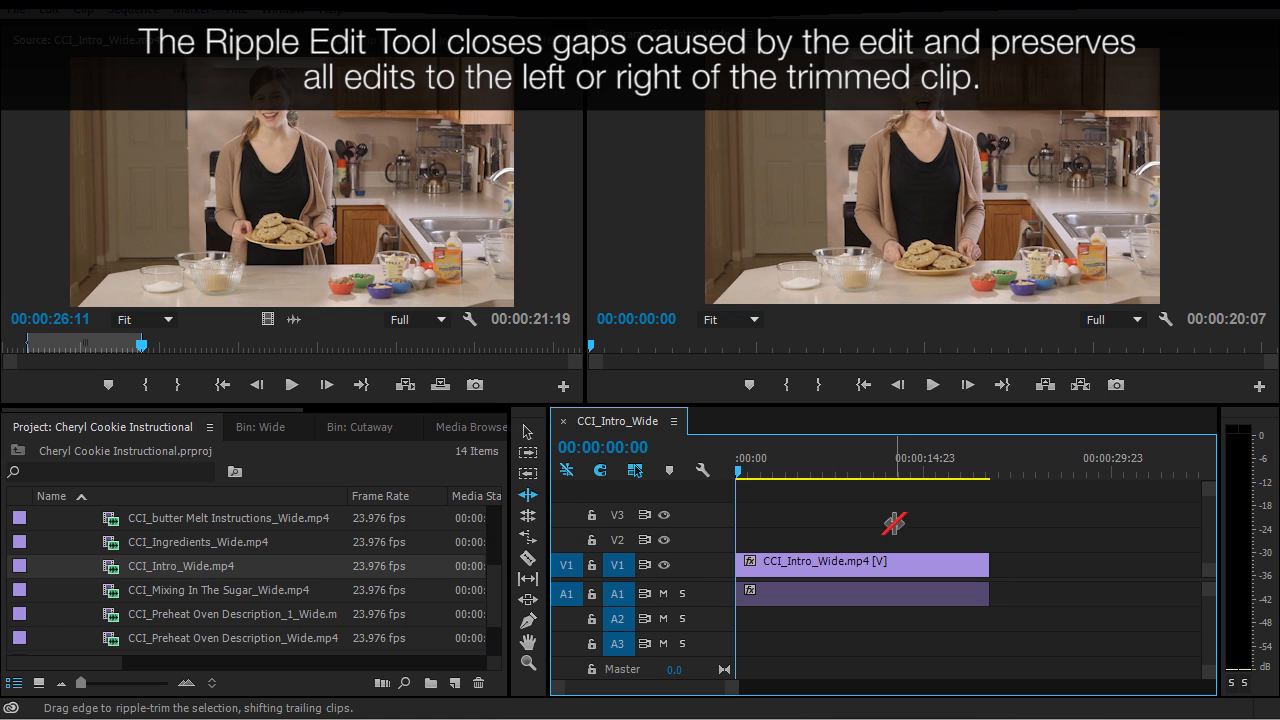
drag(912, 518, 862, 554)
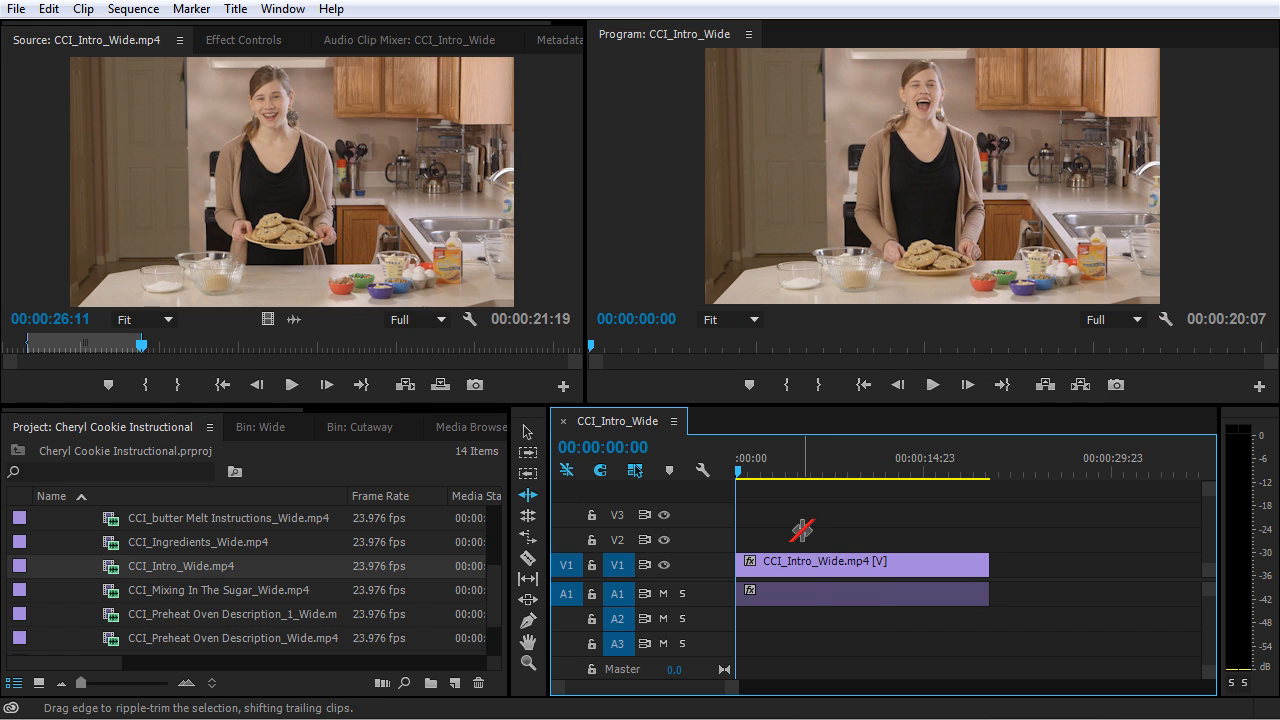
Step: Switch to the Selection tool and play the sequence's opening moments to check the trimmed beginning
key(v)
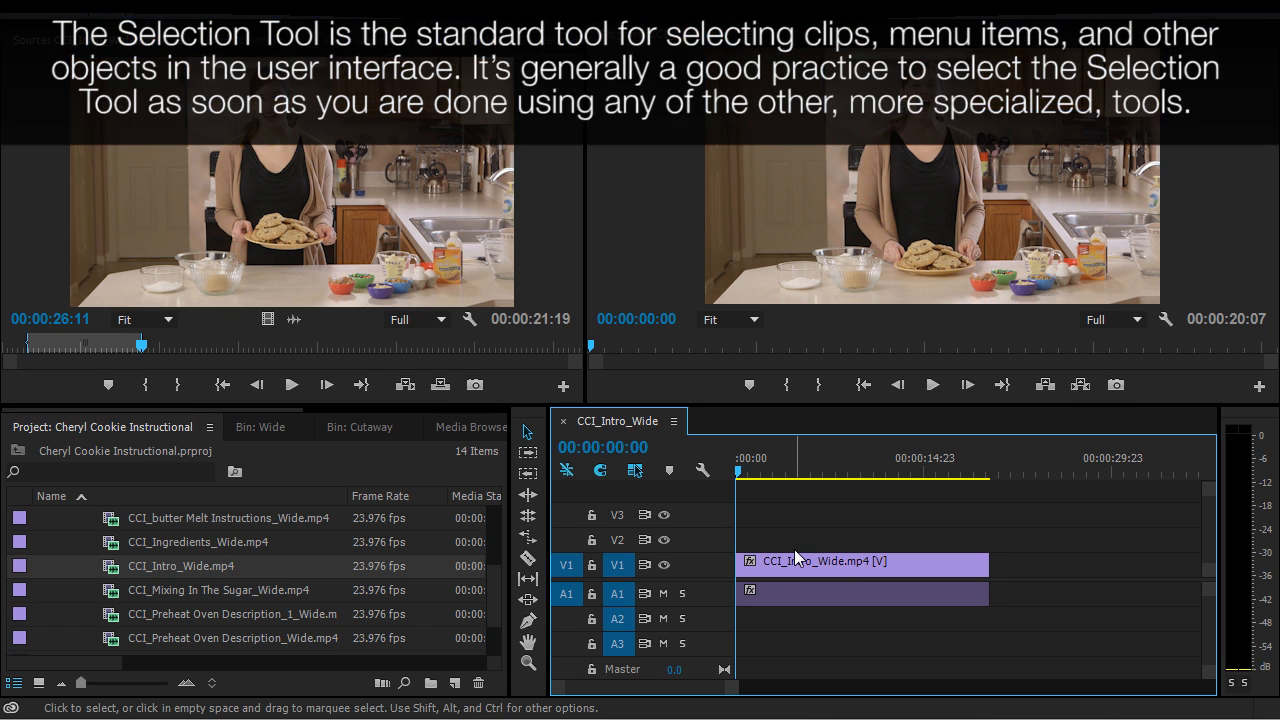
scroll(796, 557, down, 4)
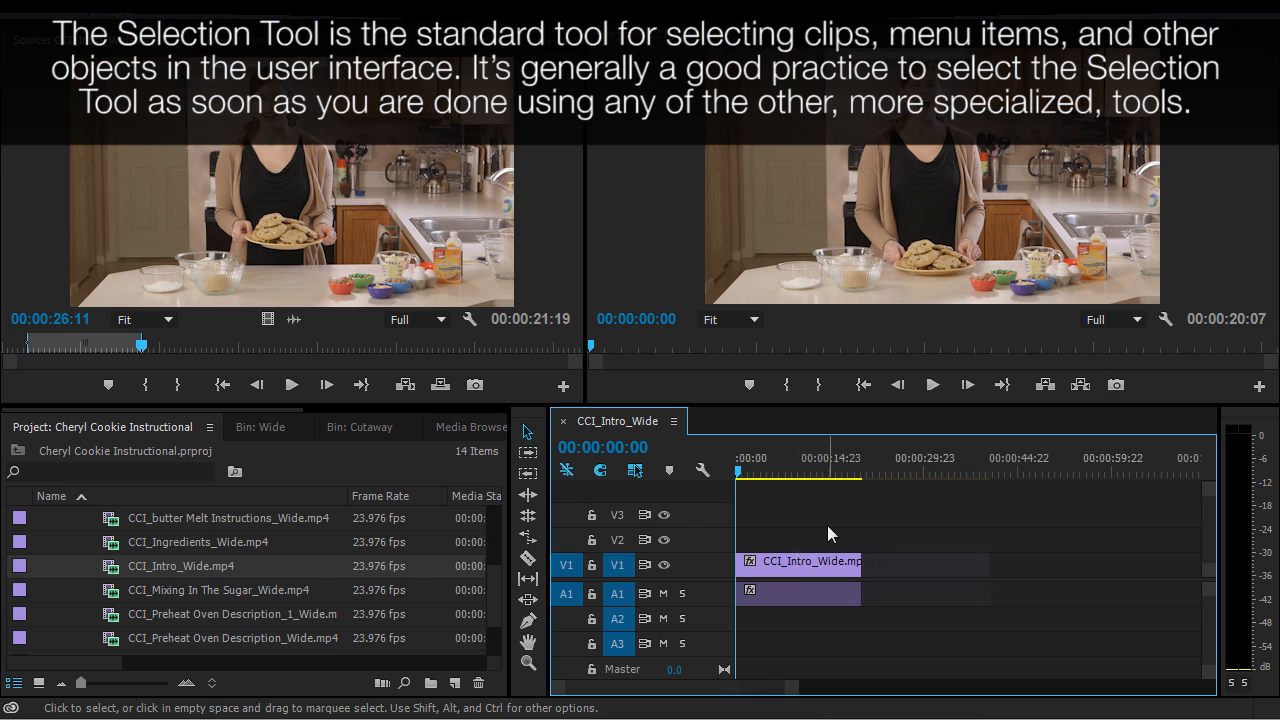
scroll(736, 550, up, 4)
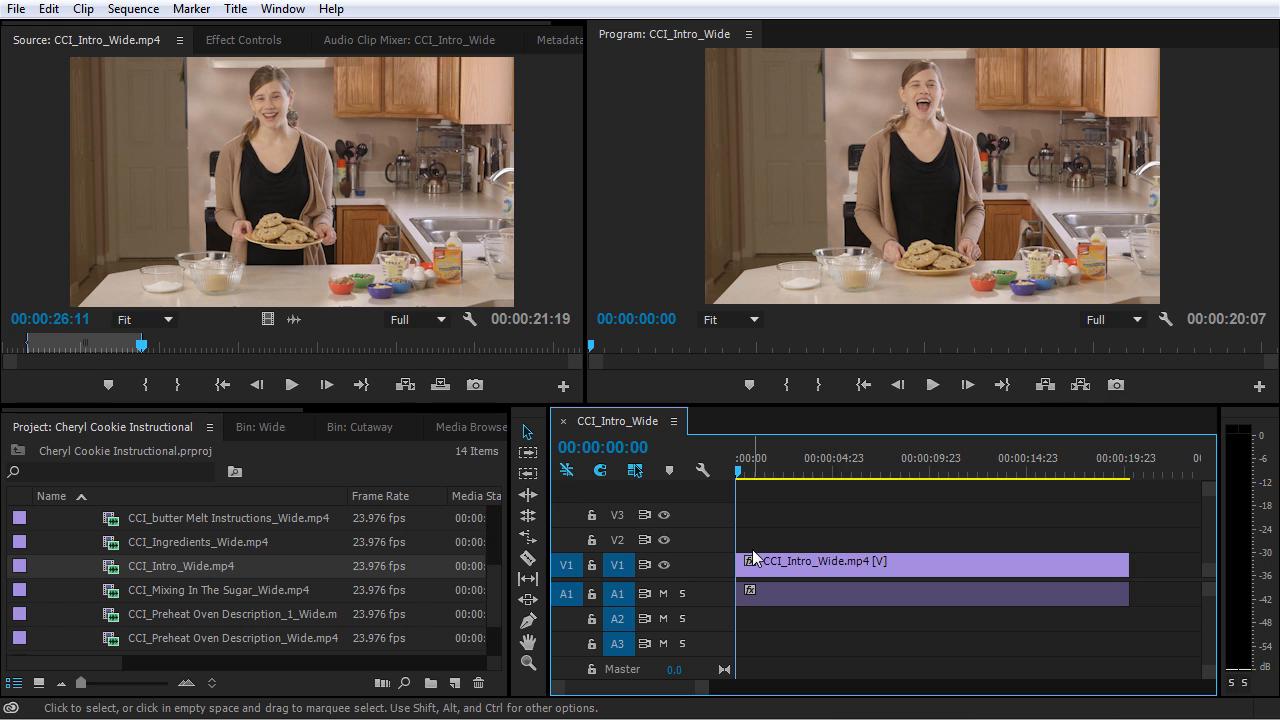
scroll(745, 557, up, 4)
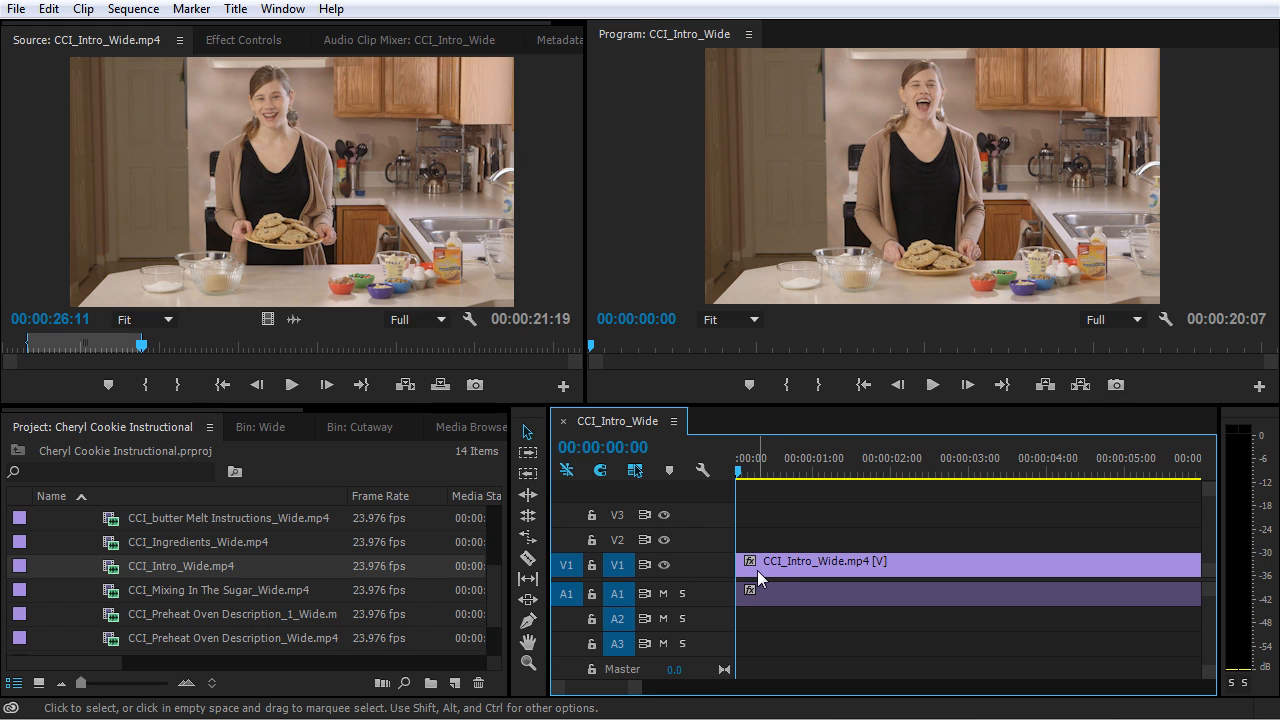
key(space)
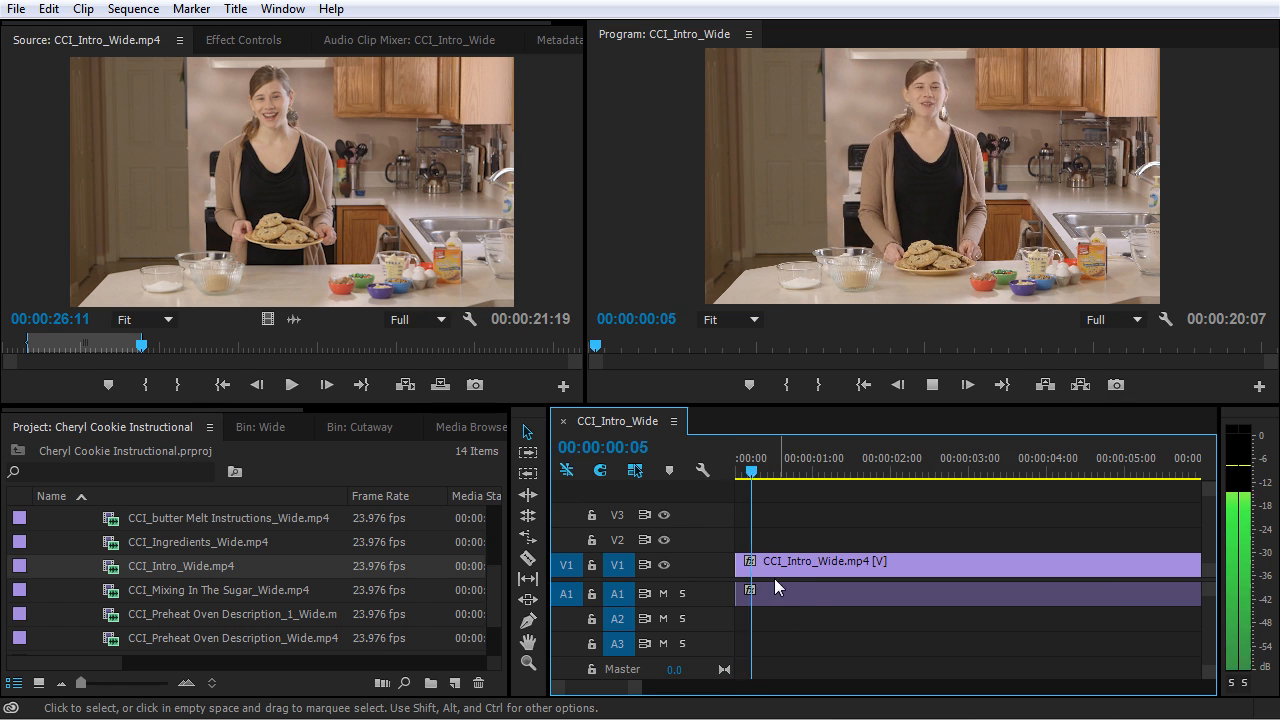
click(740, 468)
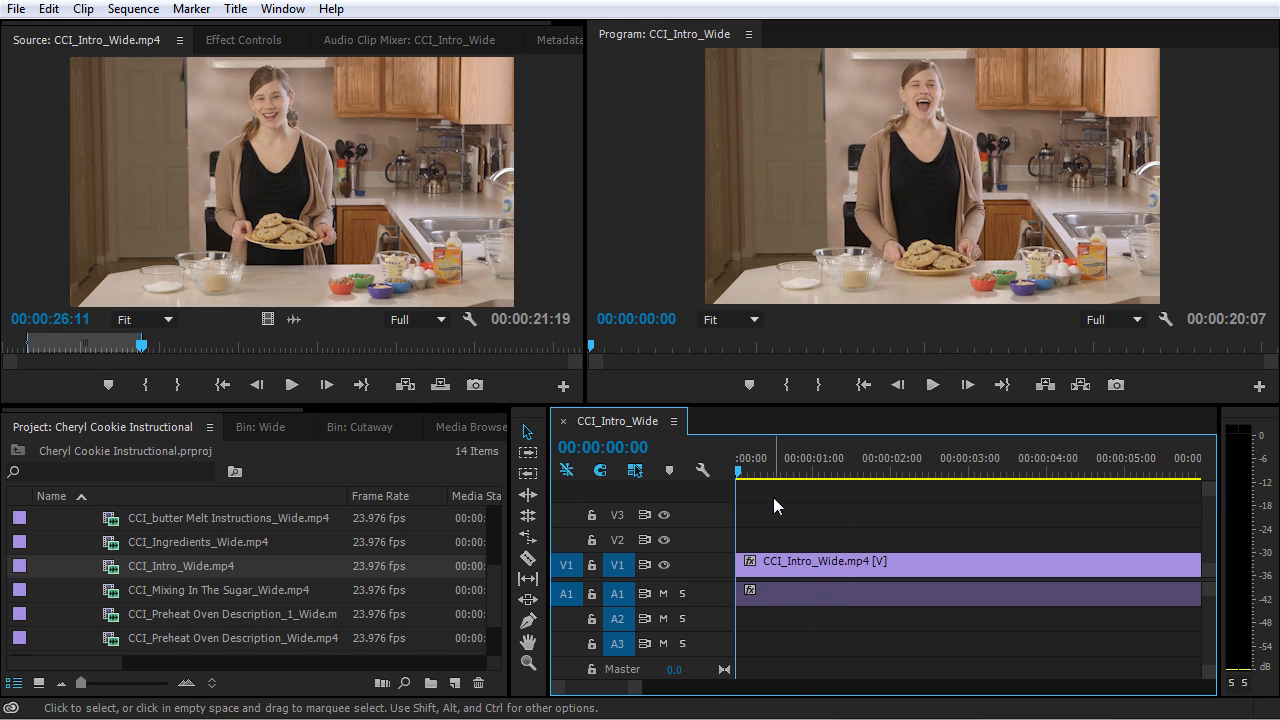
key(space)
click(797, 472)
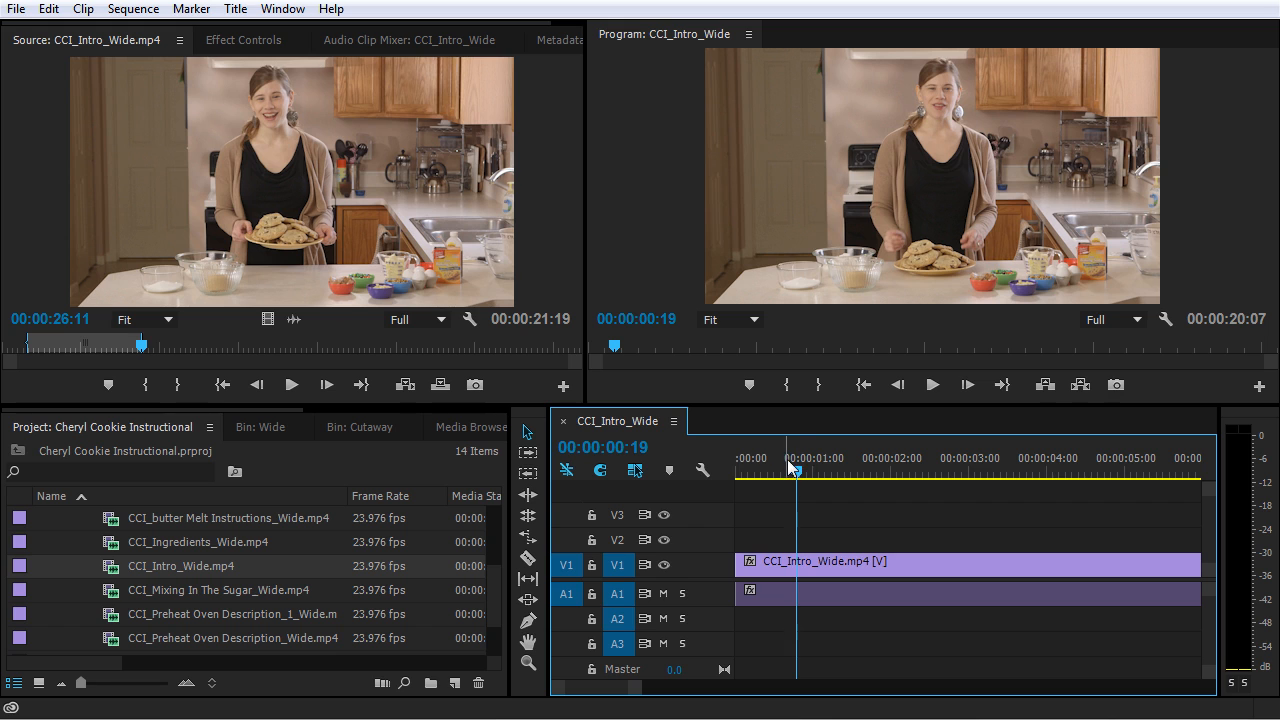
Step: Ripple-trim the clip's beginning outward to bring the sequence length to 00:00:20:20, and play the new opening
mouse_move(802, 467)
mouse_down()
mouse_move(742, 526)
mouse_move(803, 450)
mouse_up()
key(ctrl)
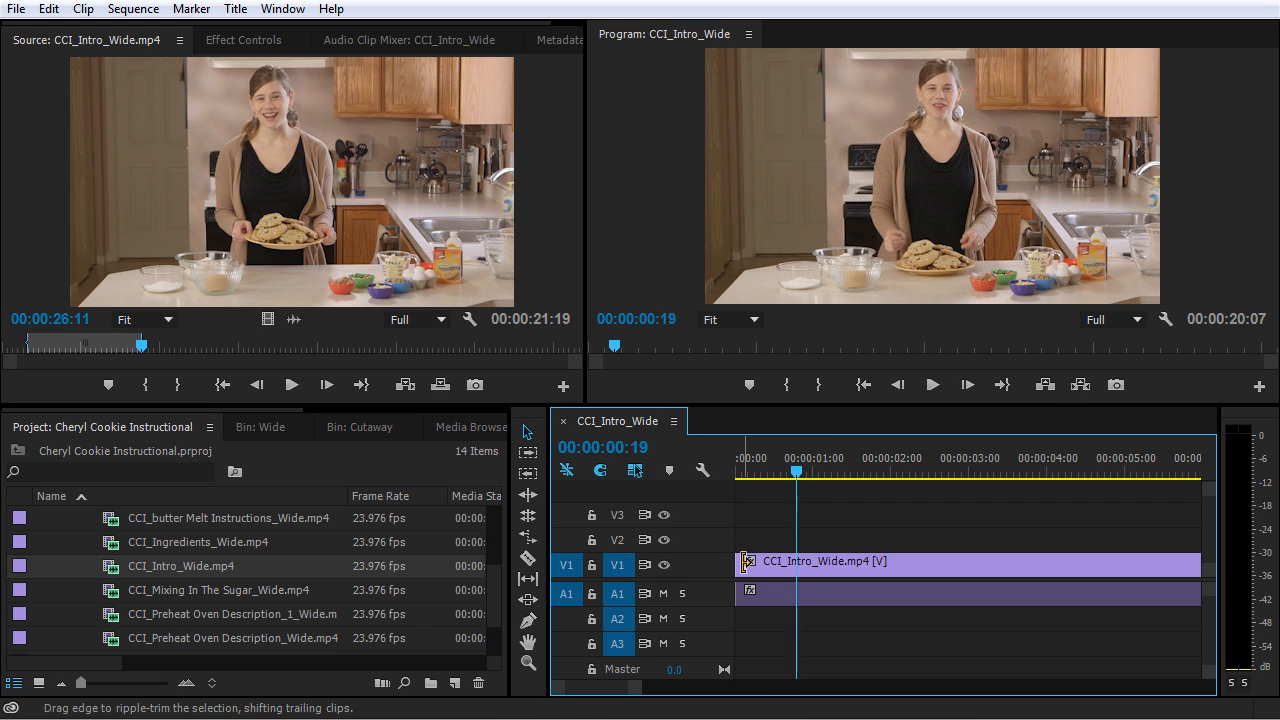
click(745, 563)
drag(745, 563, 700, 568)
key(Home)
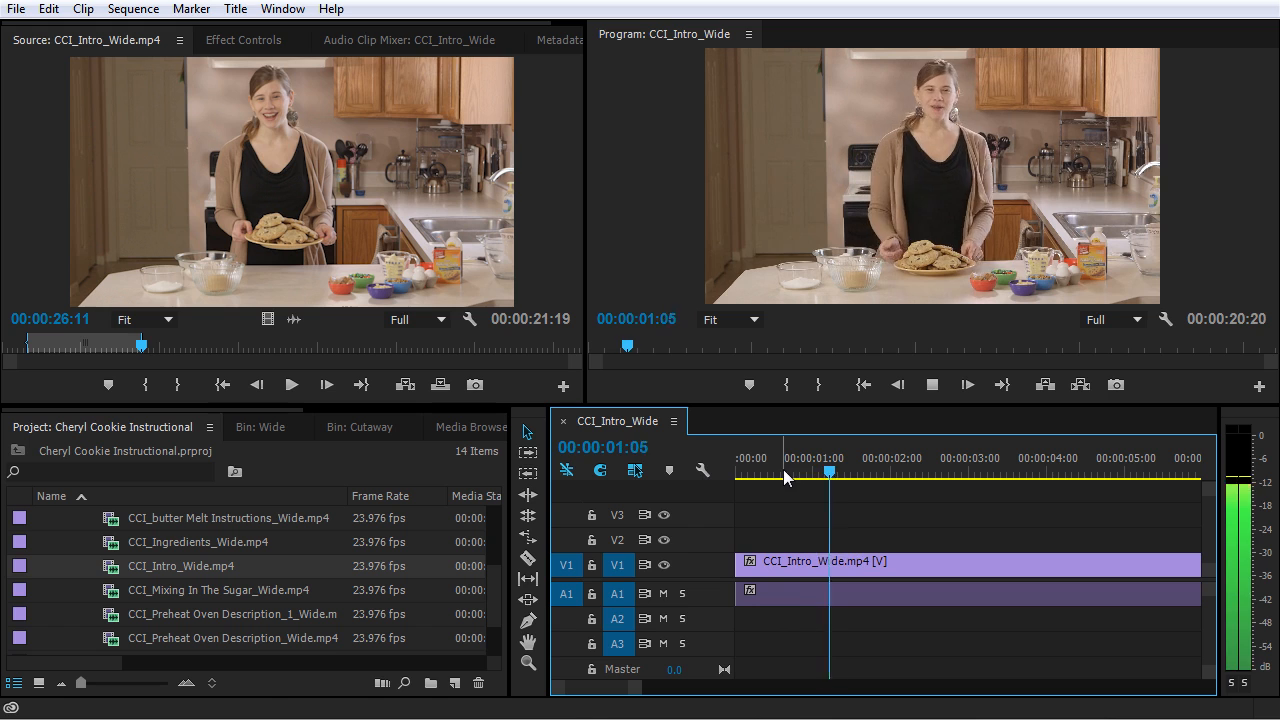
key(space)
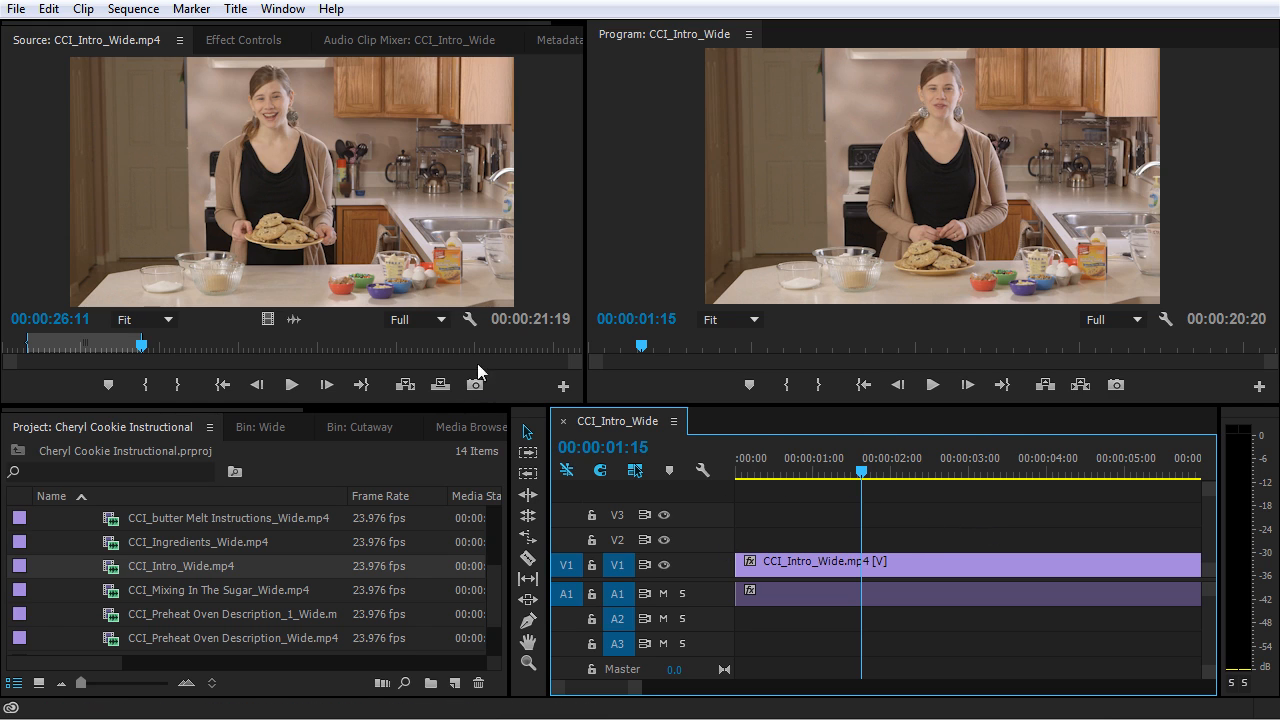
Step: Play the source clip CCI_Intro_Wide.mp4 from 00:00:30:05 onward to review the footage after its marked range
click(558, 133)
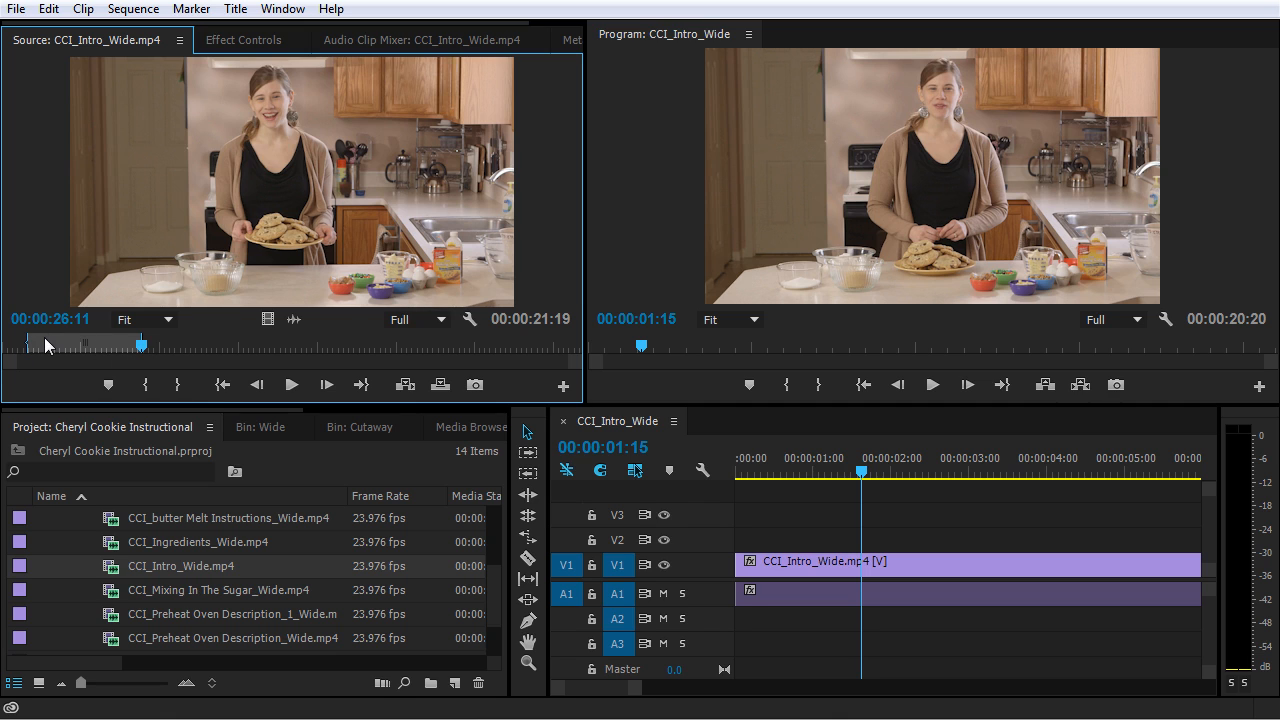
mouse_move(144, 346)
mouse_down()
mouse_move(213, 346)
mouse_move(165, 348)
mouse_up()
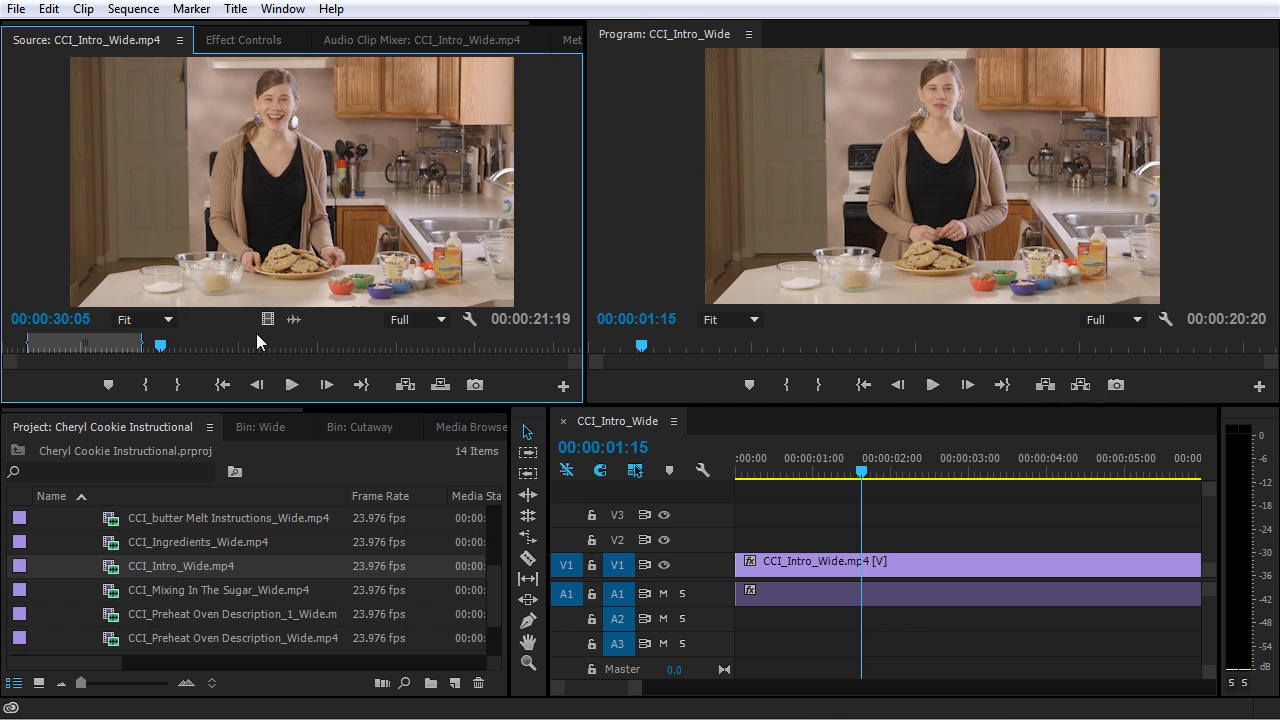
key(space)
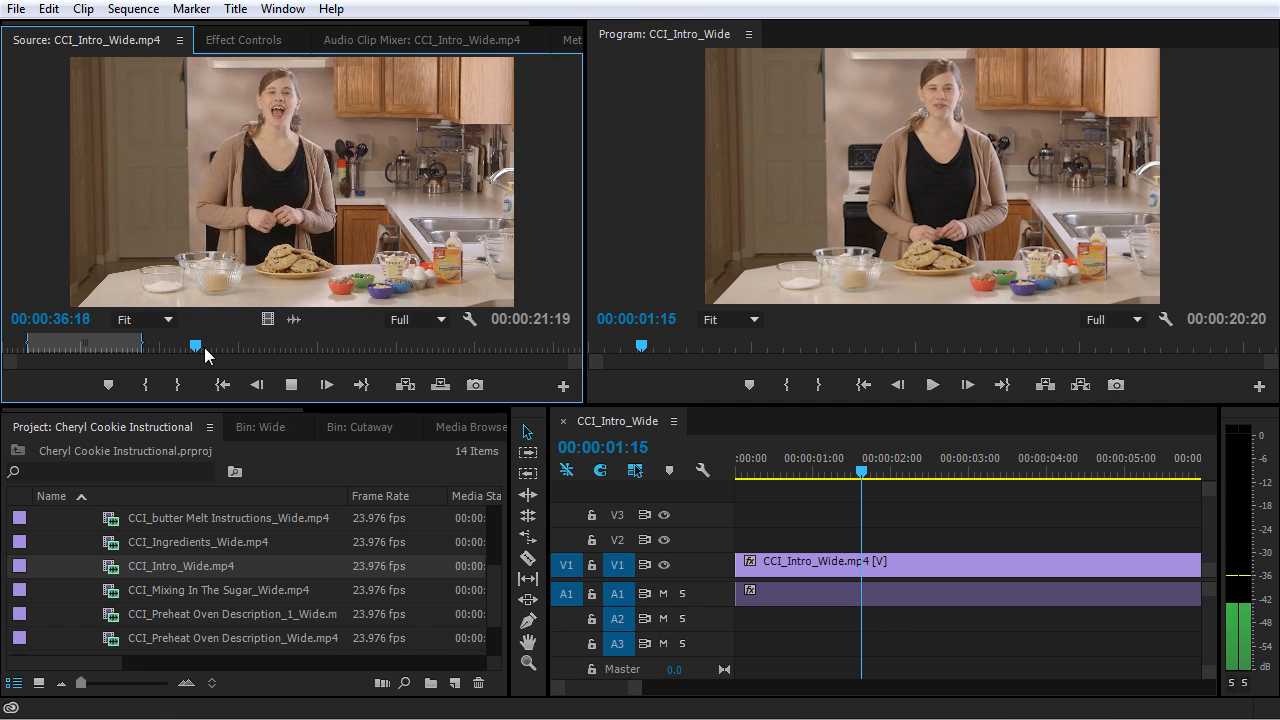
key(space)
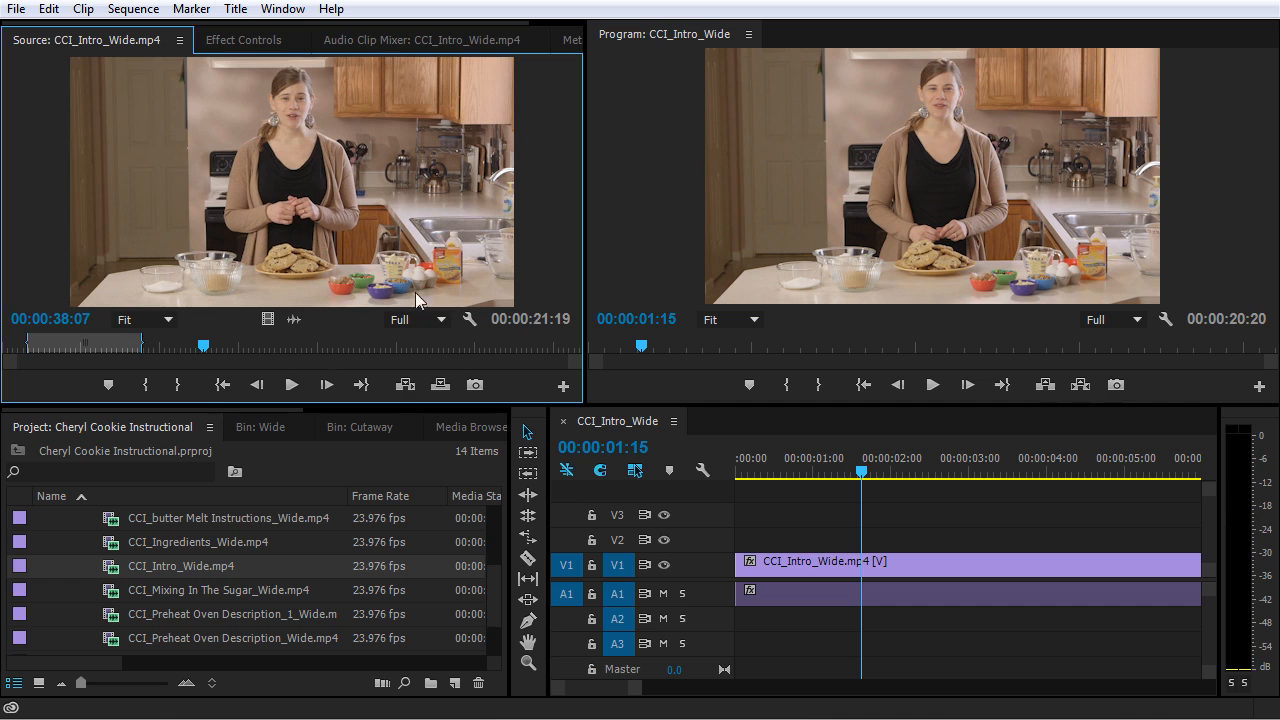
click(180, 343)
key(space)
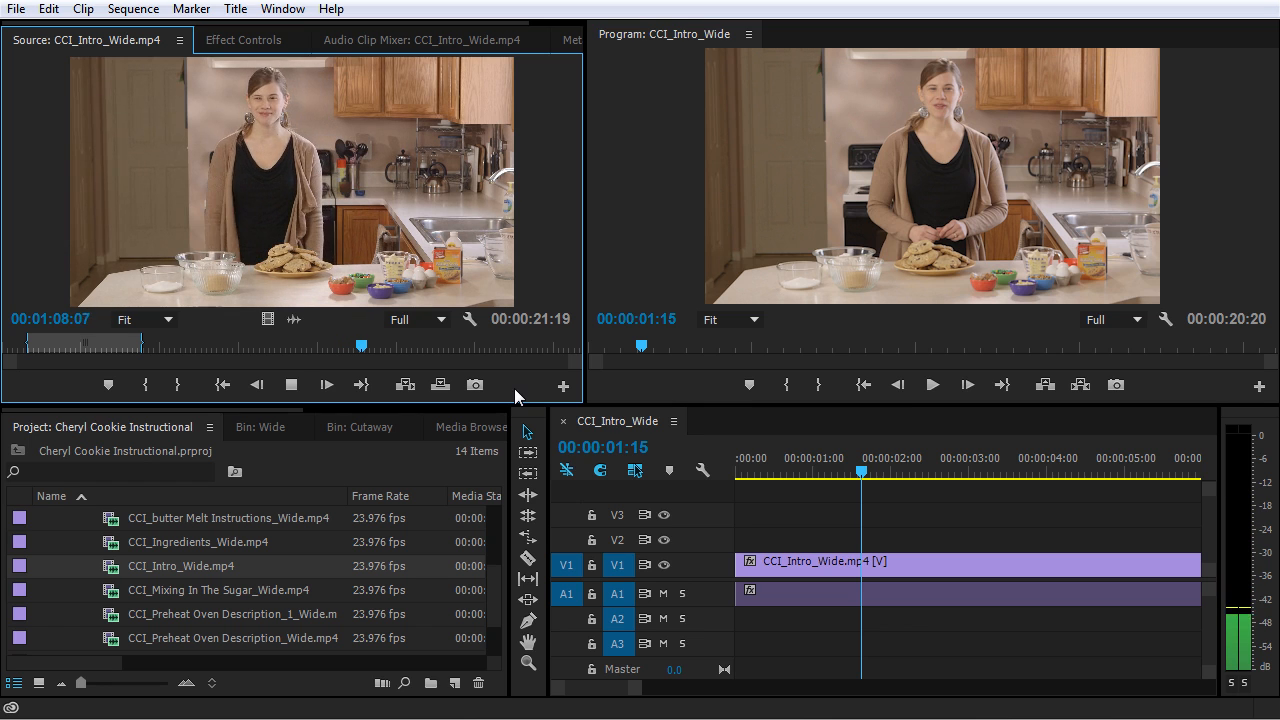
Step: Compare a moment inside the source clip's marked range with its last section, playing on from 00:01:14:13
click(61, 346)
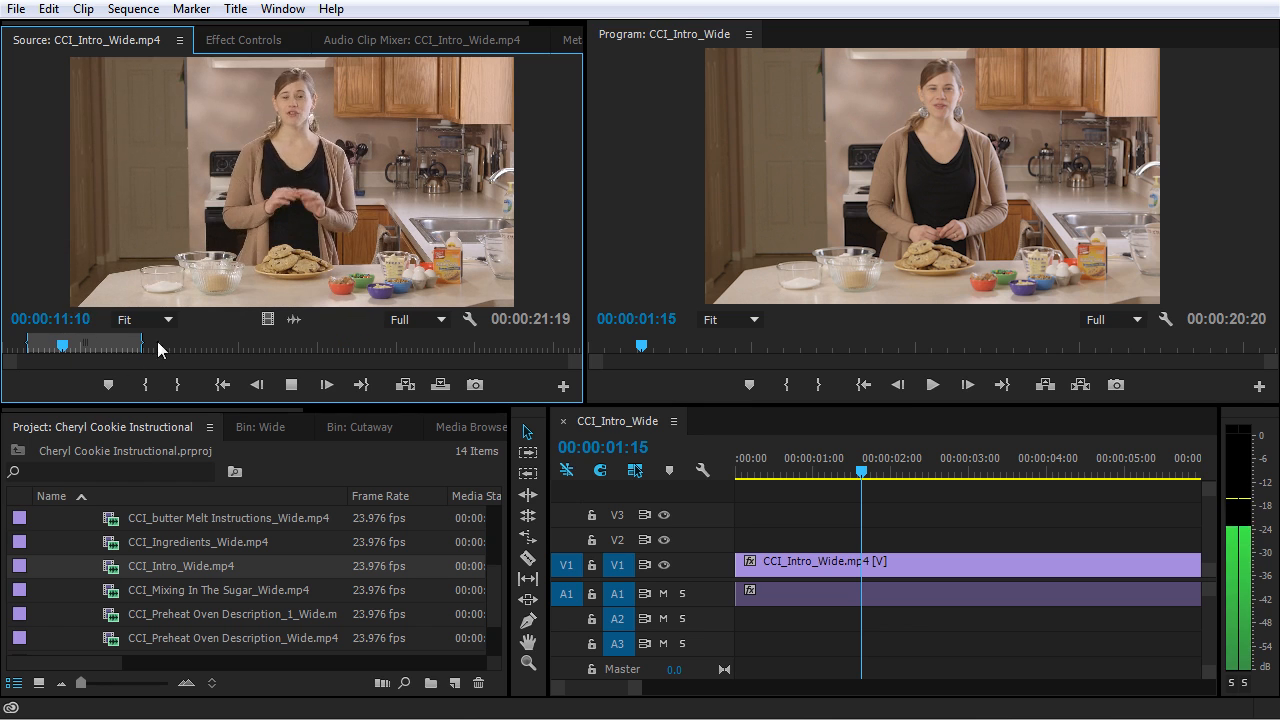
click(394, 345)
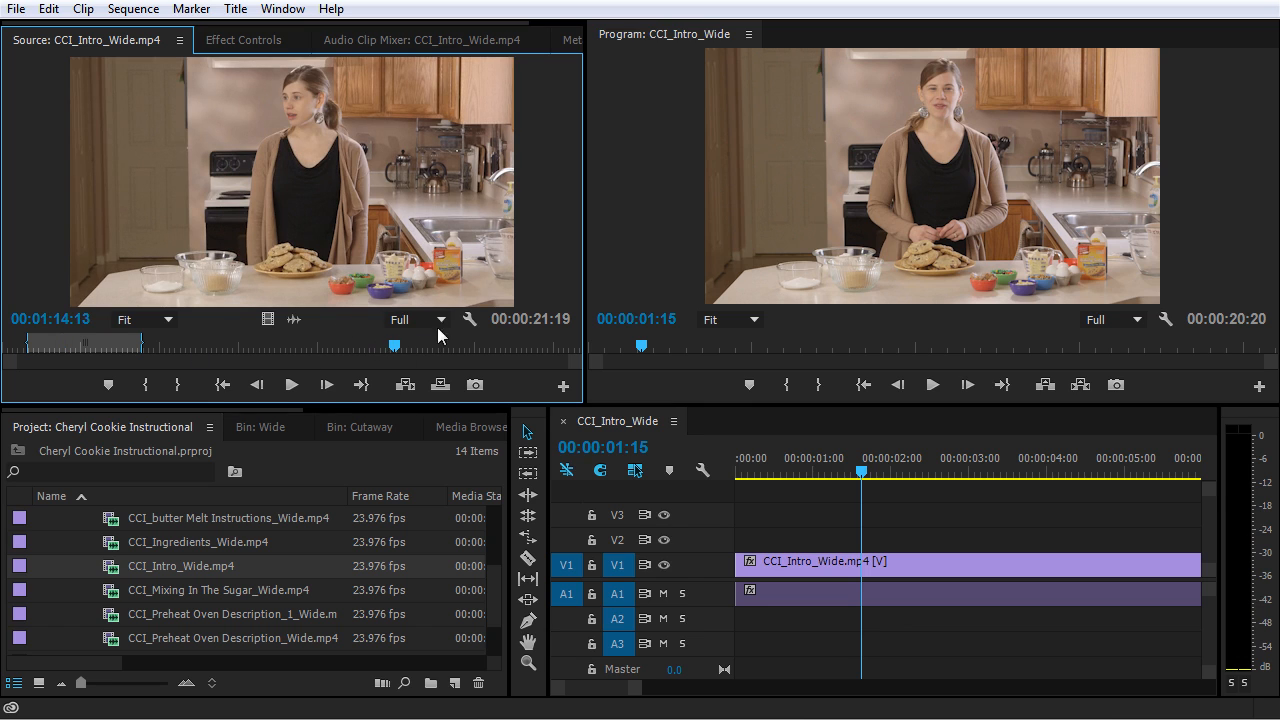
key(space)
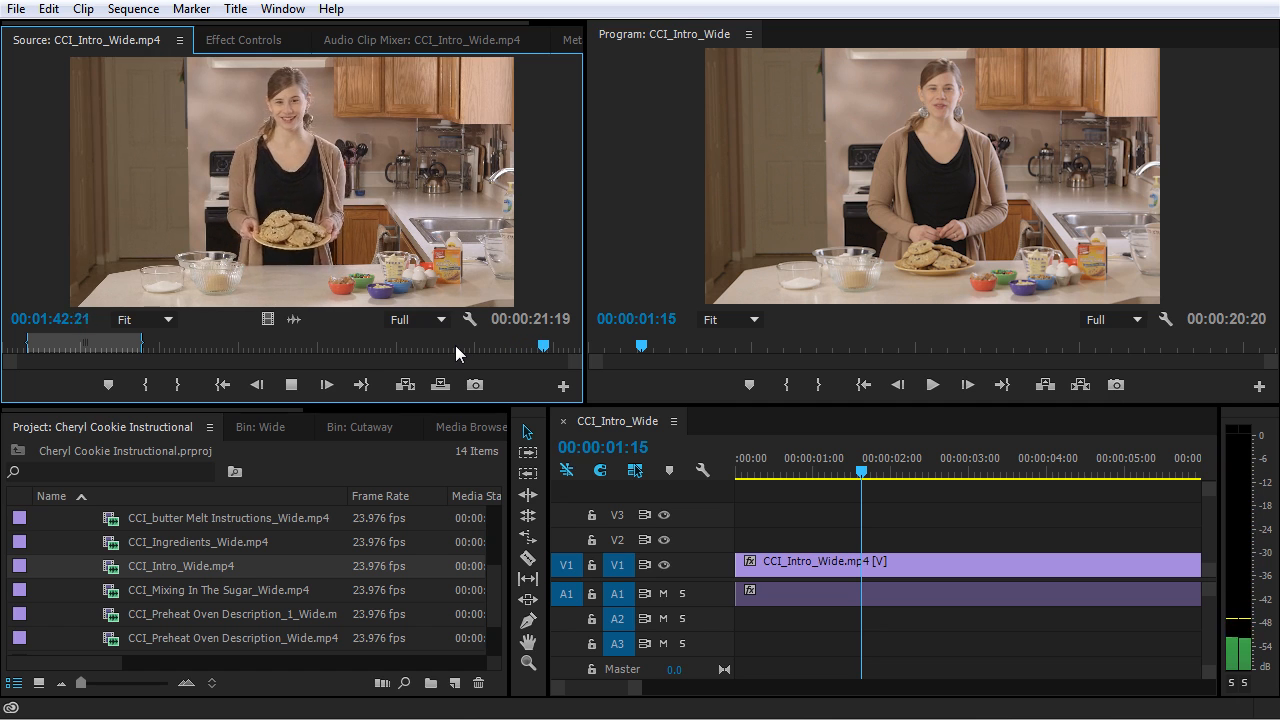
key(space)
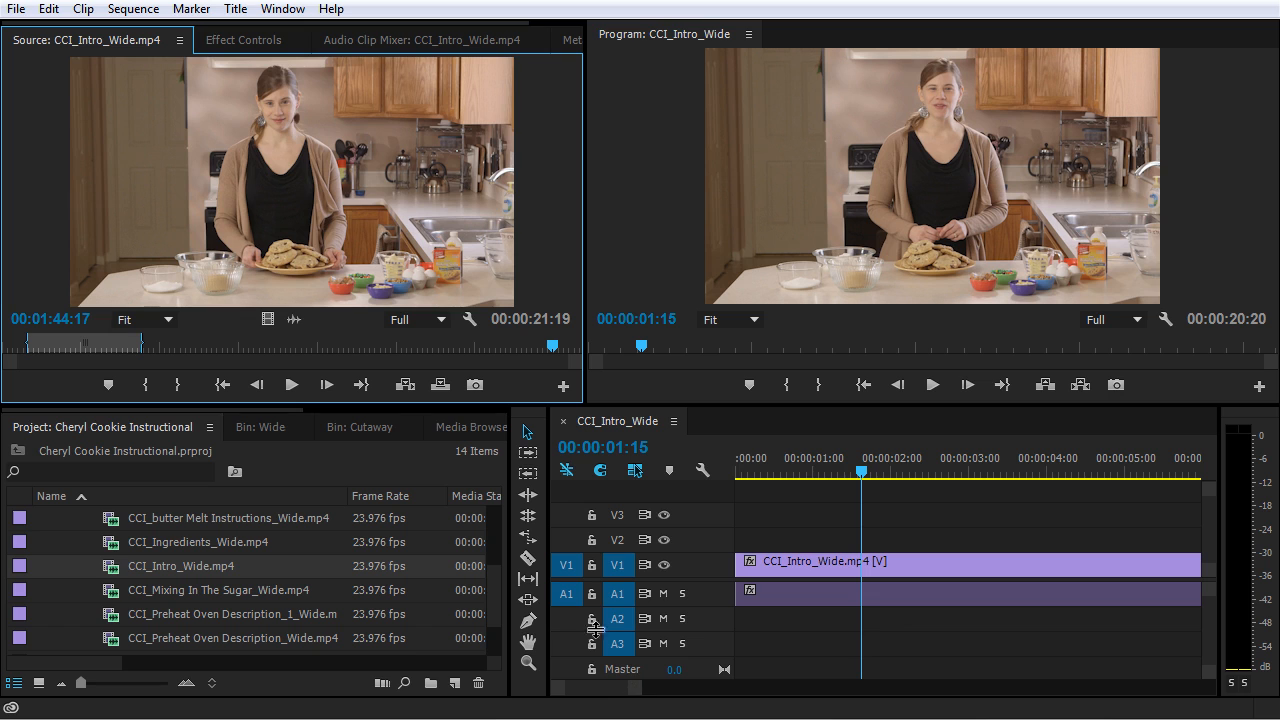
Step: Mark a new source range in CCI_Intro_Wide.mp4 with the In point at 00:01:35:06 and the Out point at 00:01:43:10
click(450, 343)
drag(452, 343, 506, 348)
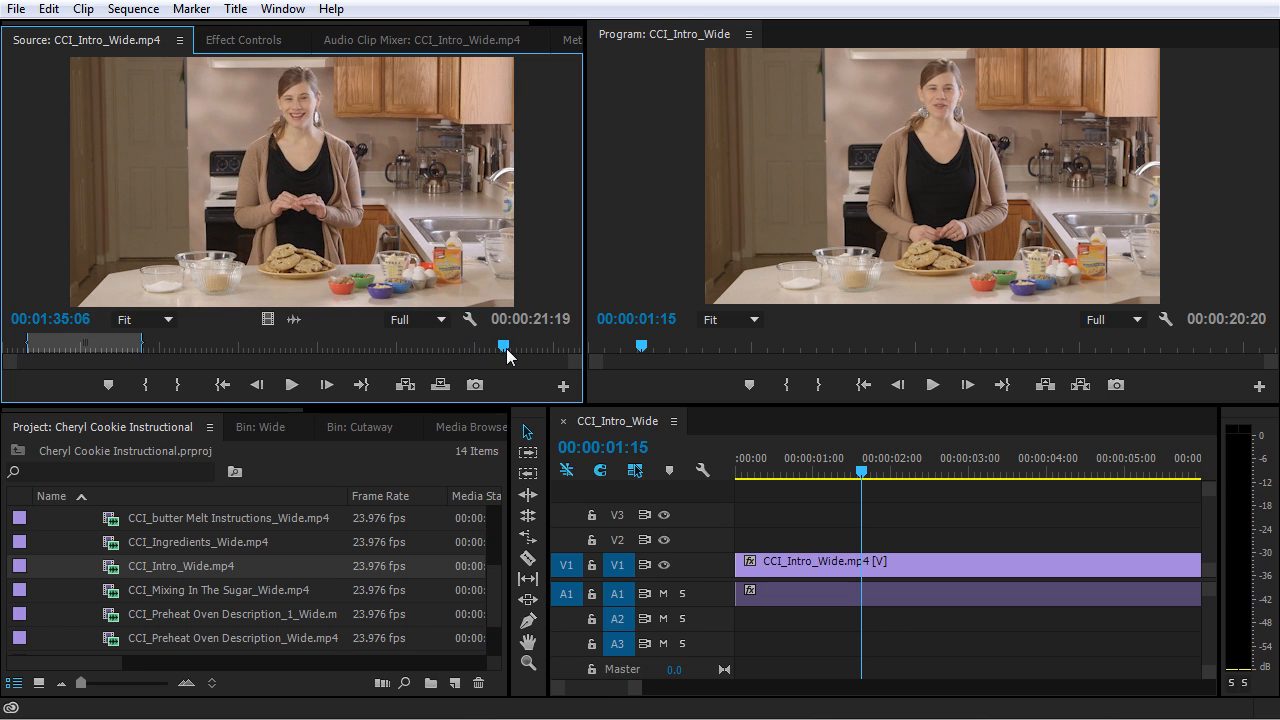
click(145, 384)
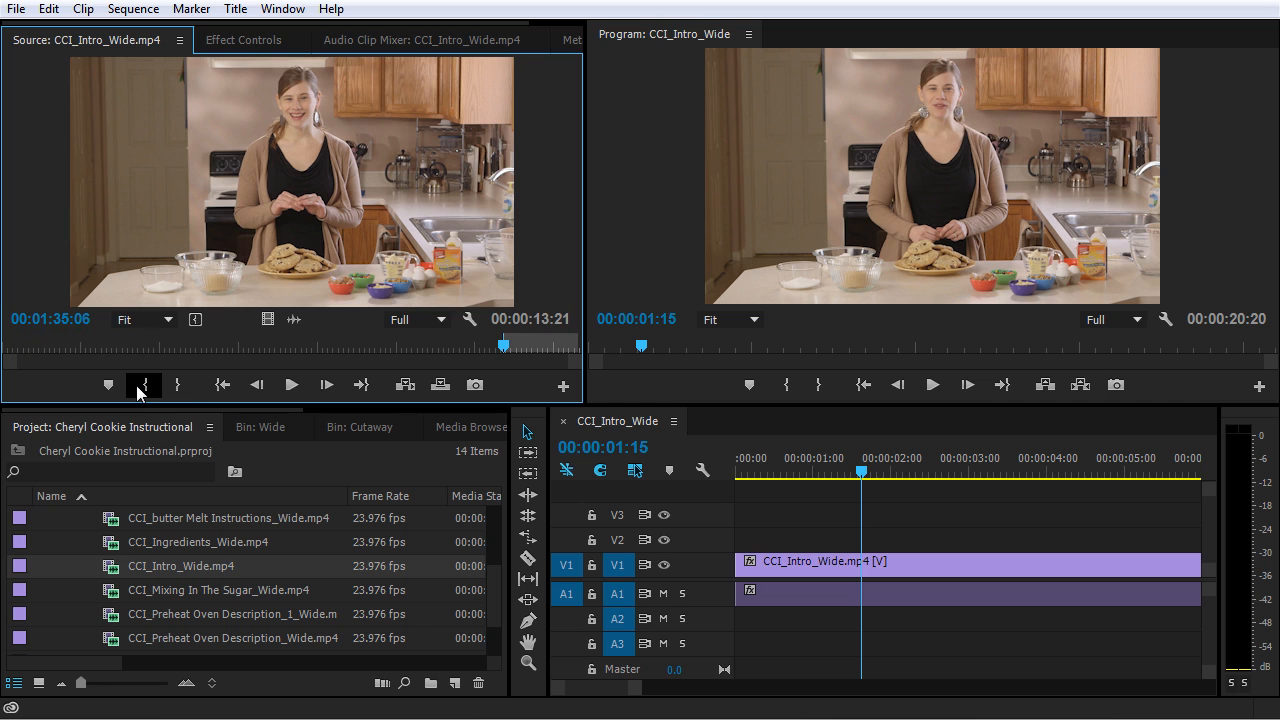
key(space)
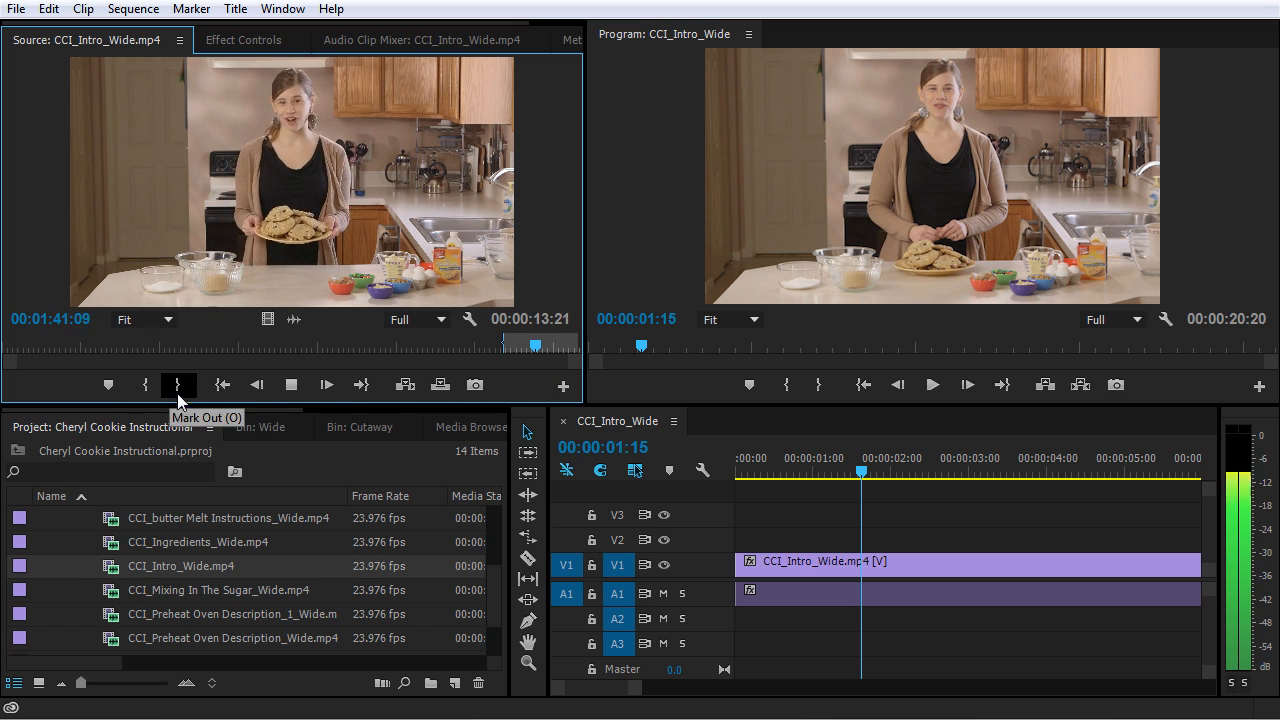
key(space)
key(o)
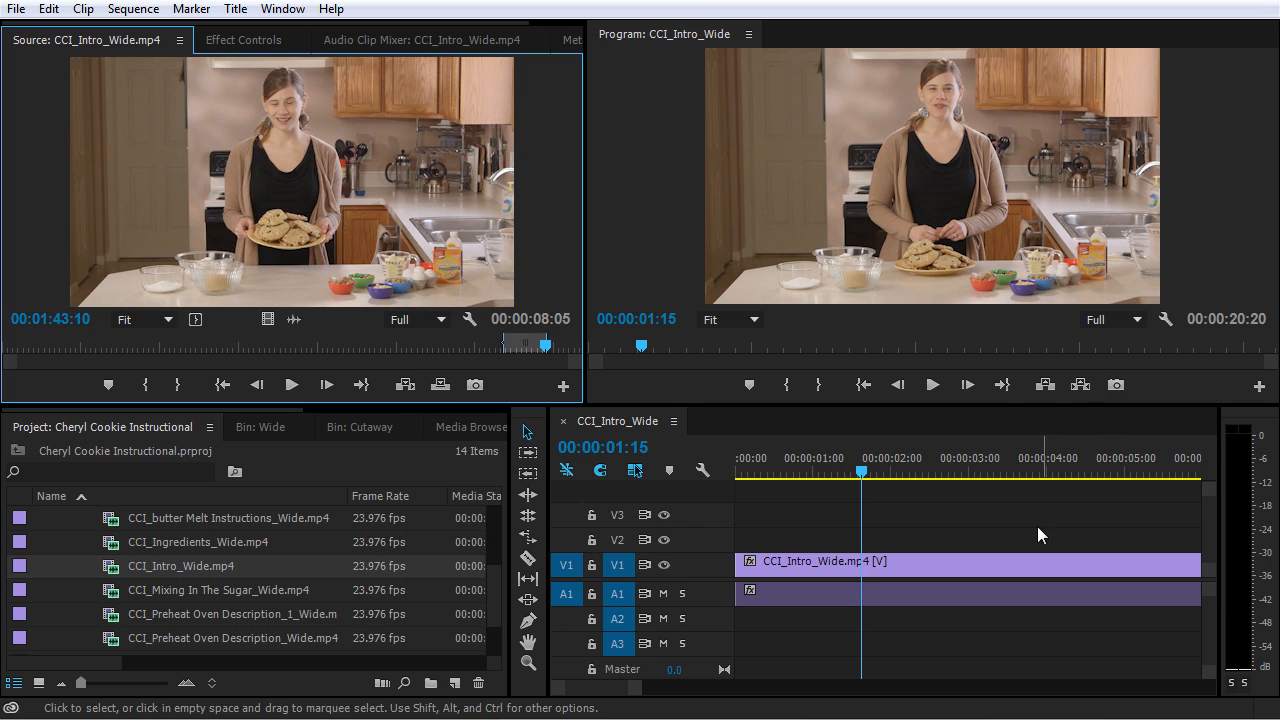
Step: Move the sequence playhead to 00:00:01:19 and fit the whole clip in the timeline with empty space after it
click(889, 470)
key(backslash)
key(minus)
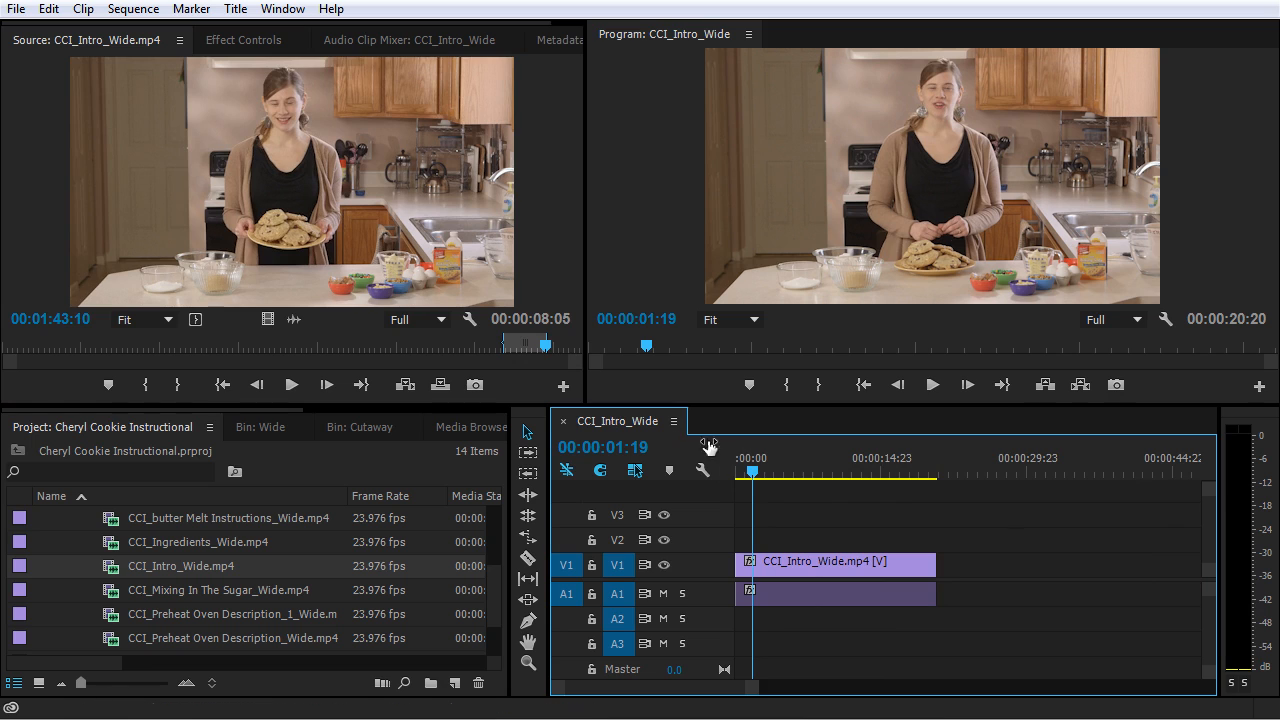